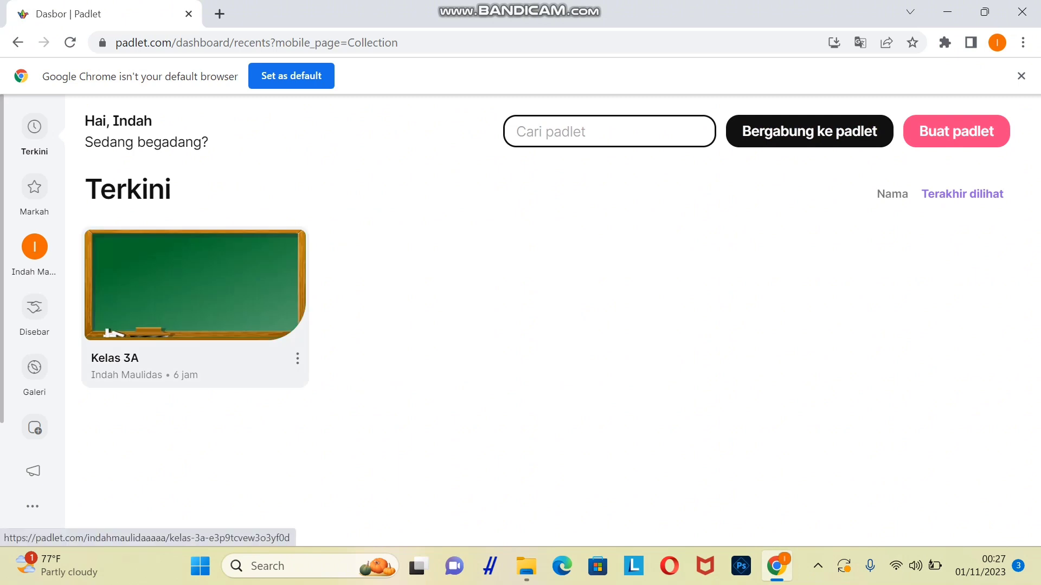
Start creating a padlet and look through the available board formats.
left_click(957, 131)
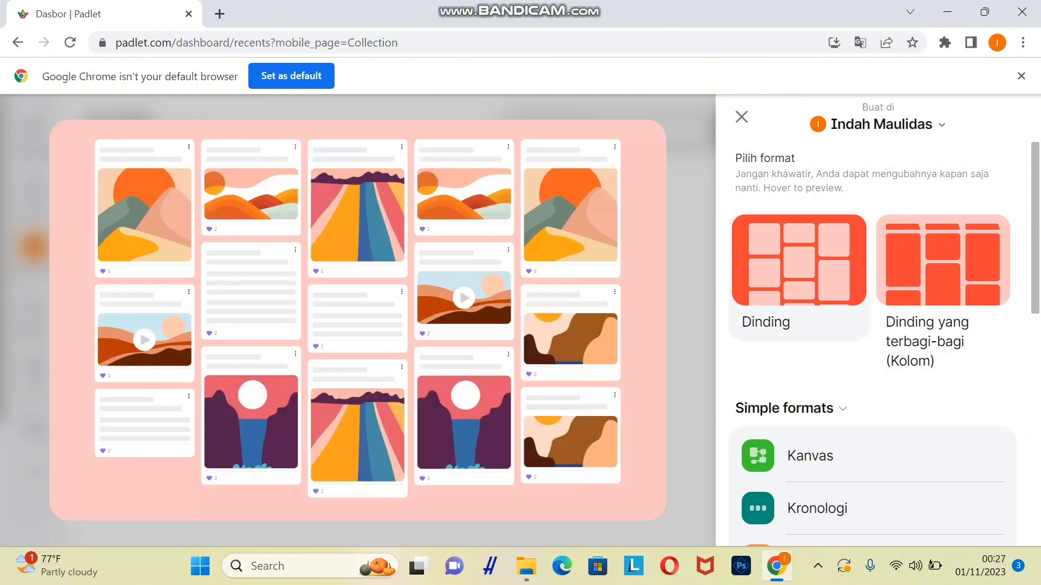
scroll(856, 298, "down", 3)
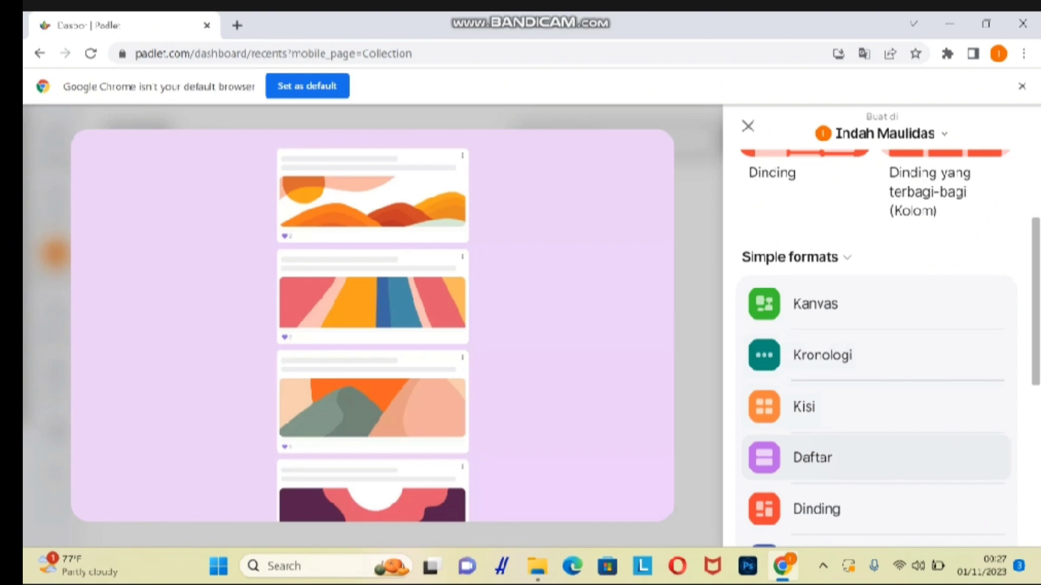
scroll(867, 325, "down", 5)
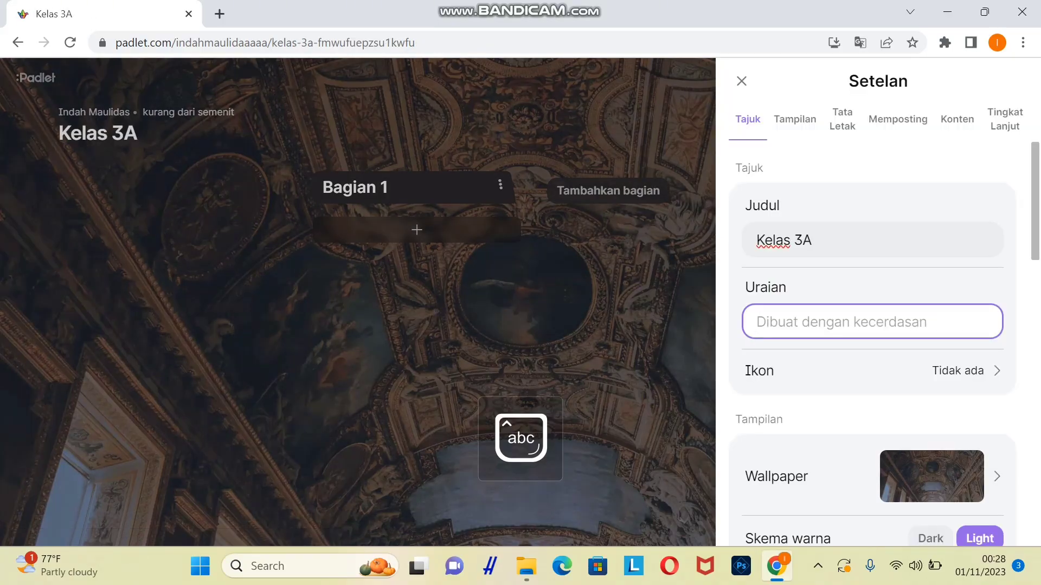
Set the padlet's description to "Bahasa Inggris" and look at the icon choices without picking one.
type("Bahasa Inggris")
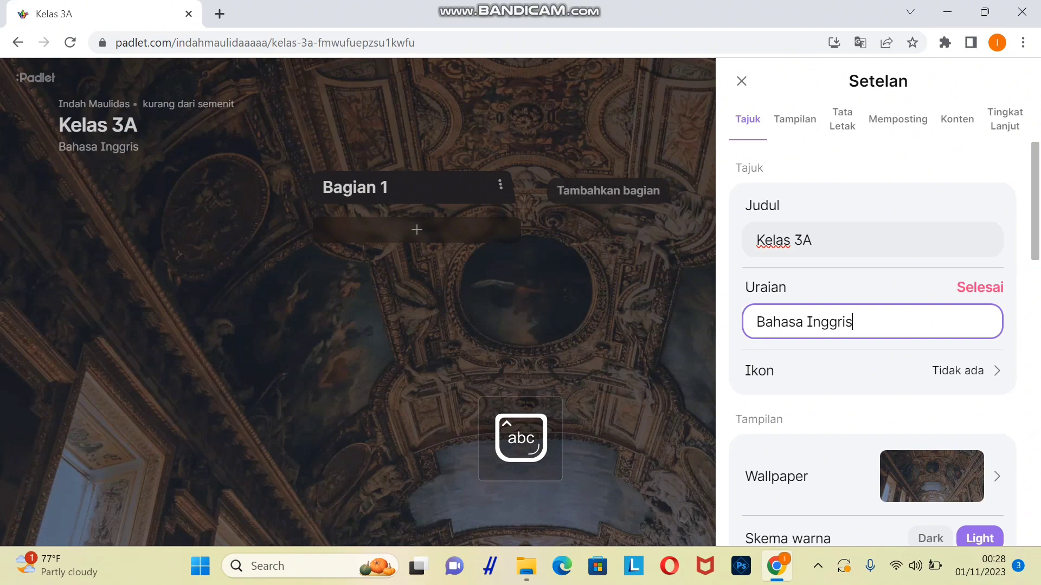
left_click(996, 371)
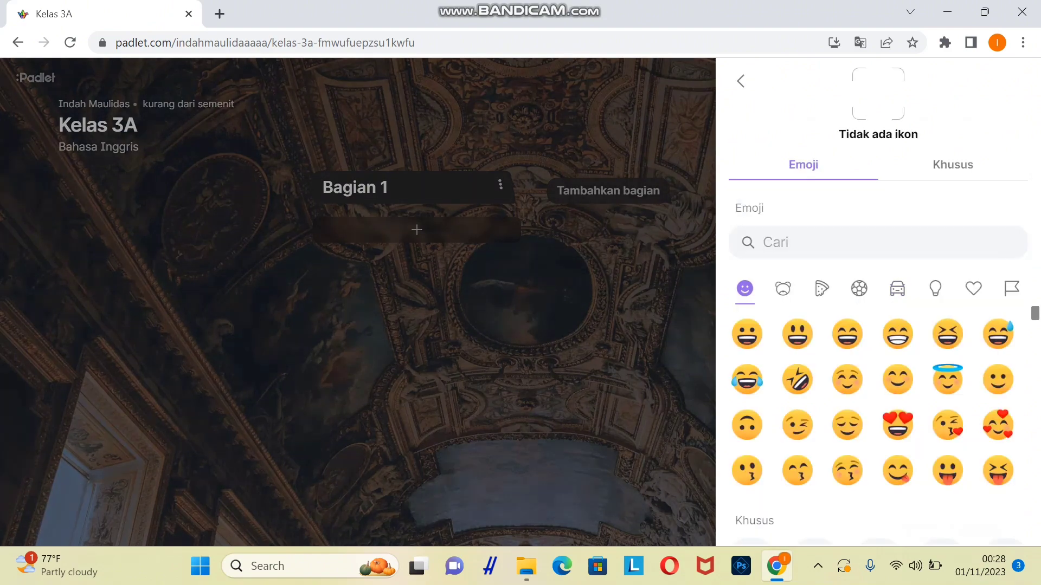
left_click(740, 81)
Look through the wallpaper choices, upload the green chalkboard image as a custom wallpaper and save it.
scroll(873, 242, "down", 3)
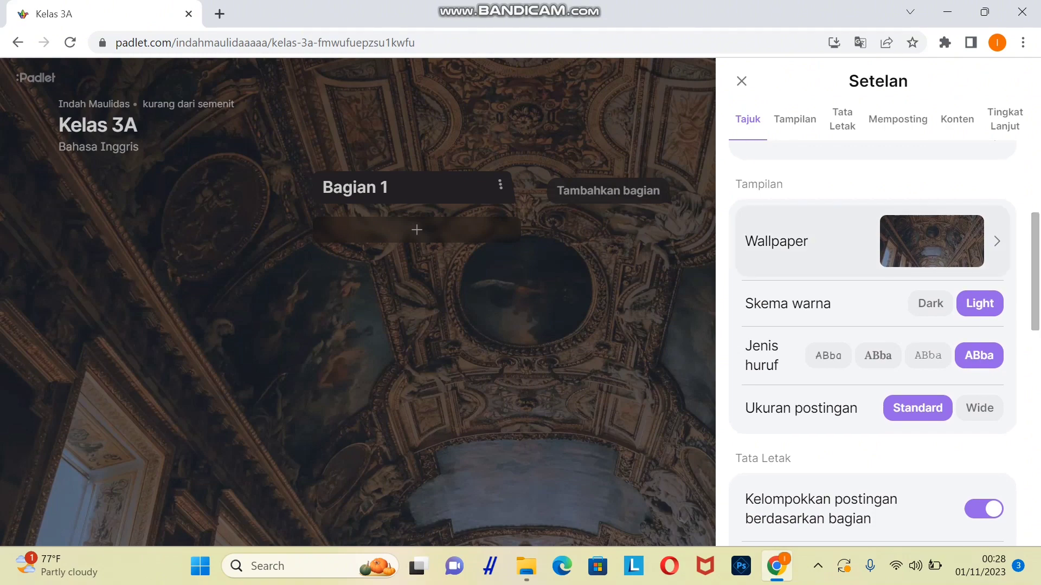
left_click(872, 241)
scroll(873, 379, "down", 5)
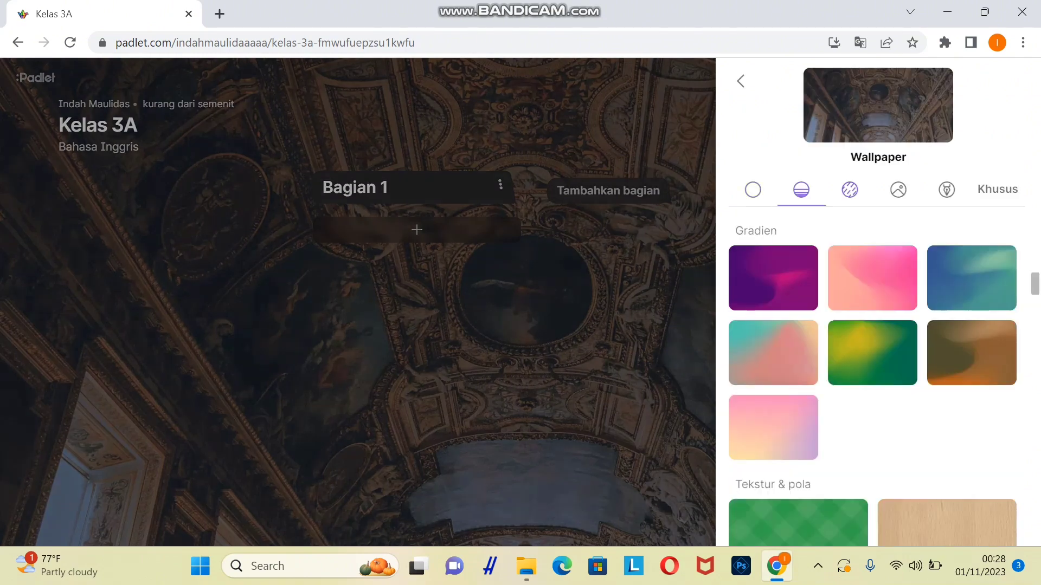
scroll(873, 380, "down", 5)
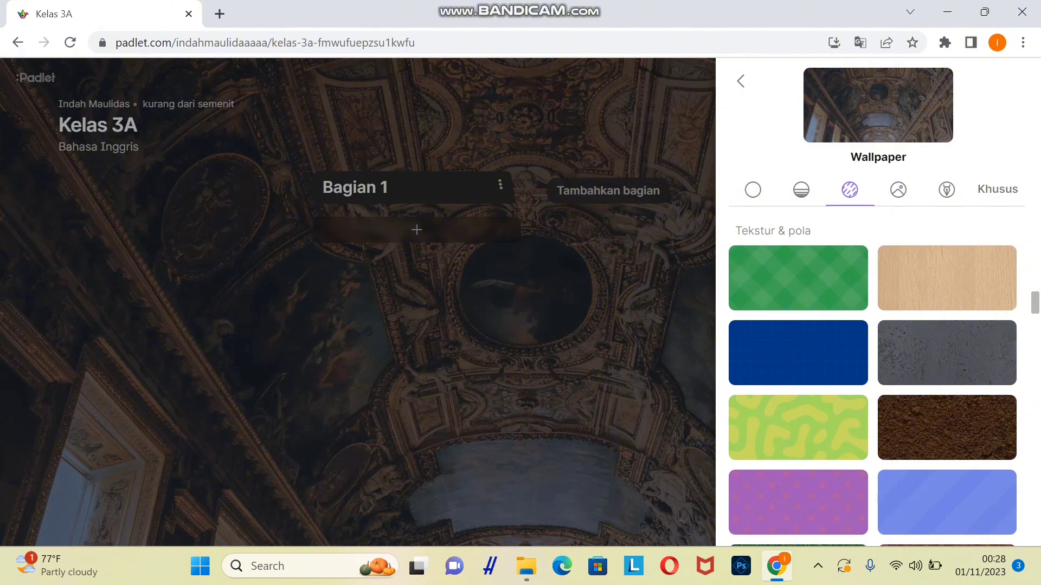
scroll(873, 379, "down", 5)
scroll(872, 379, "down", 5)
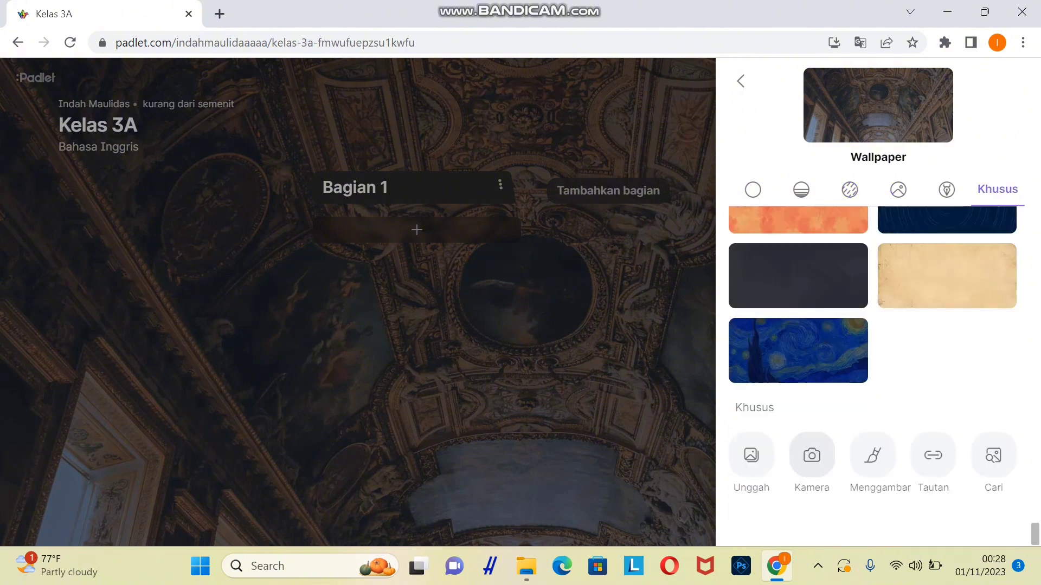
left_click(751, 455)
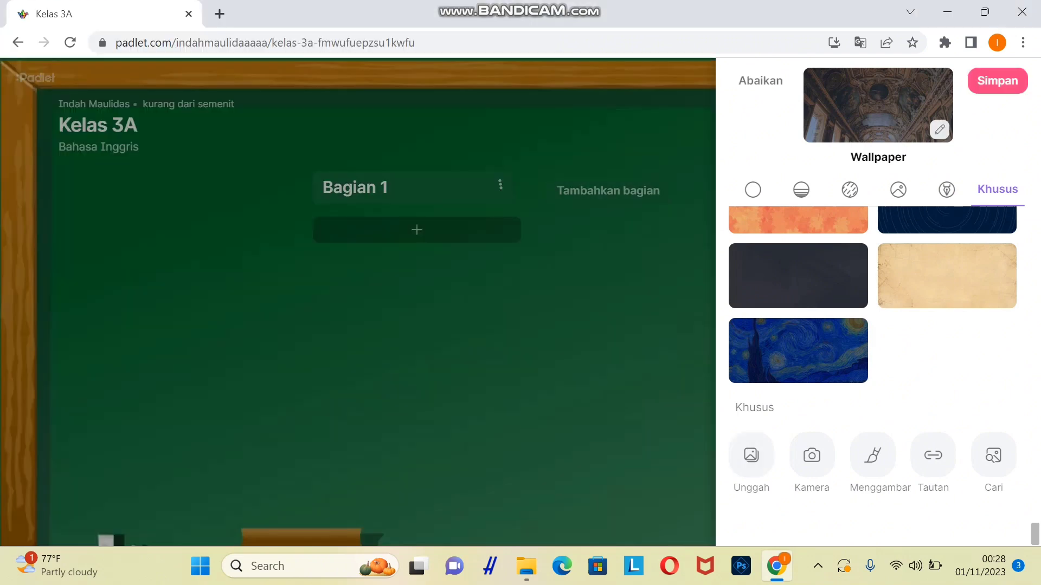
left_click(997, 81)
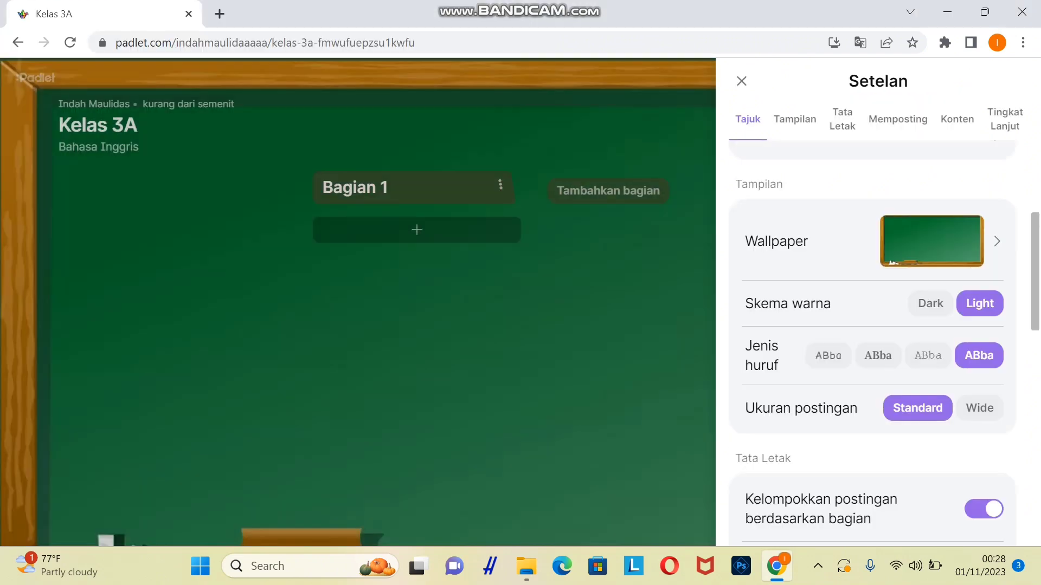
Try two other fonts for the padlet and return to the original one.
left_click(828, 355)
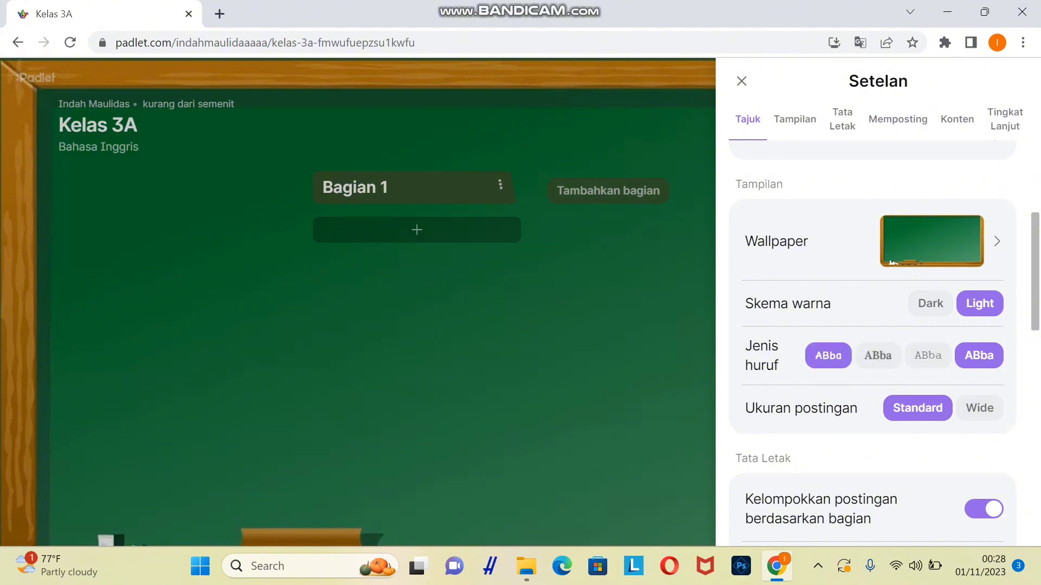
left_click(878, 355)
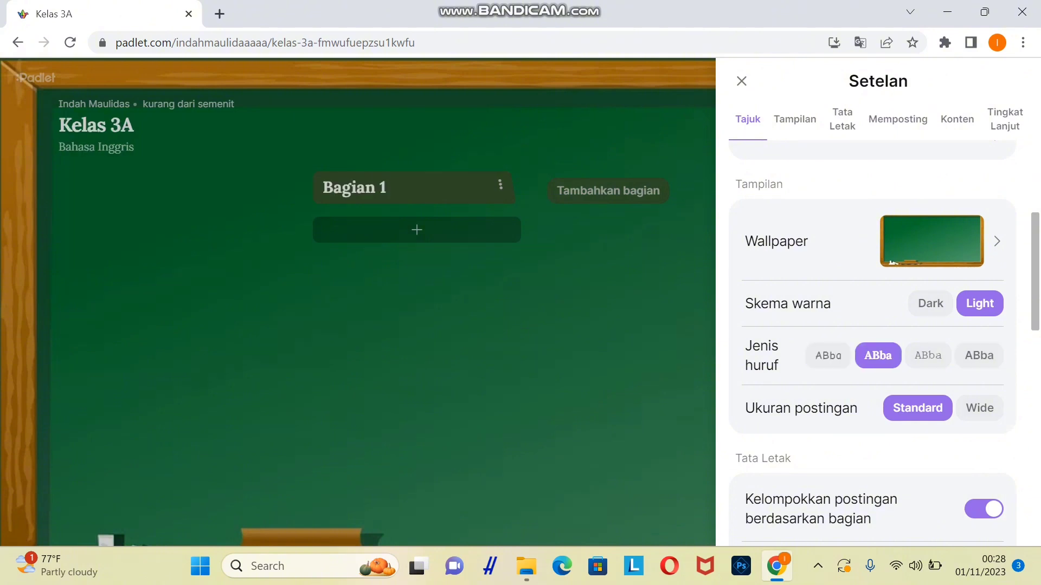
left_click(979, 355)
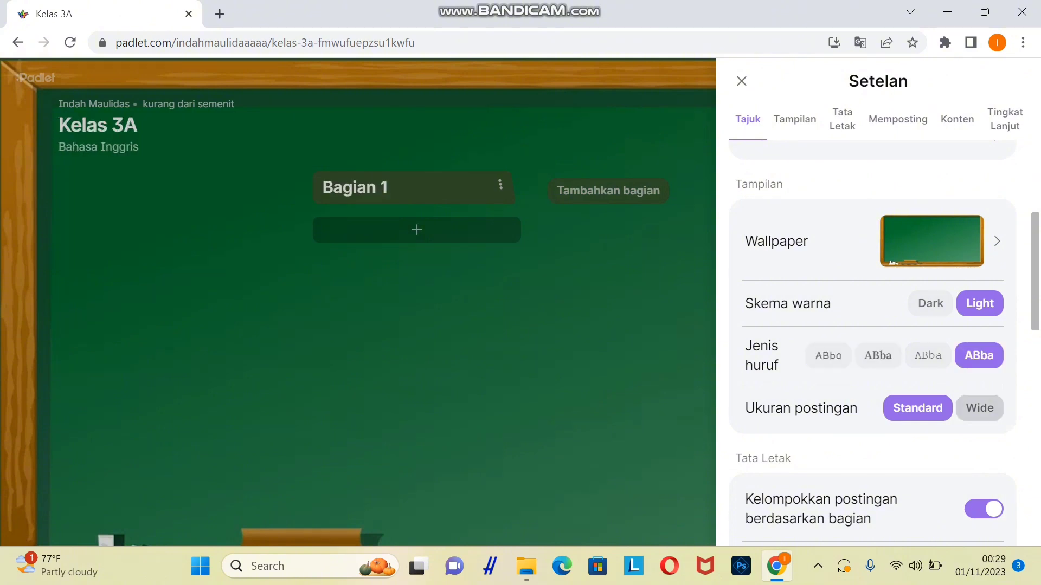
Try the Wide post size and return it to Standard.
left_click(979, 408)
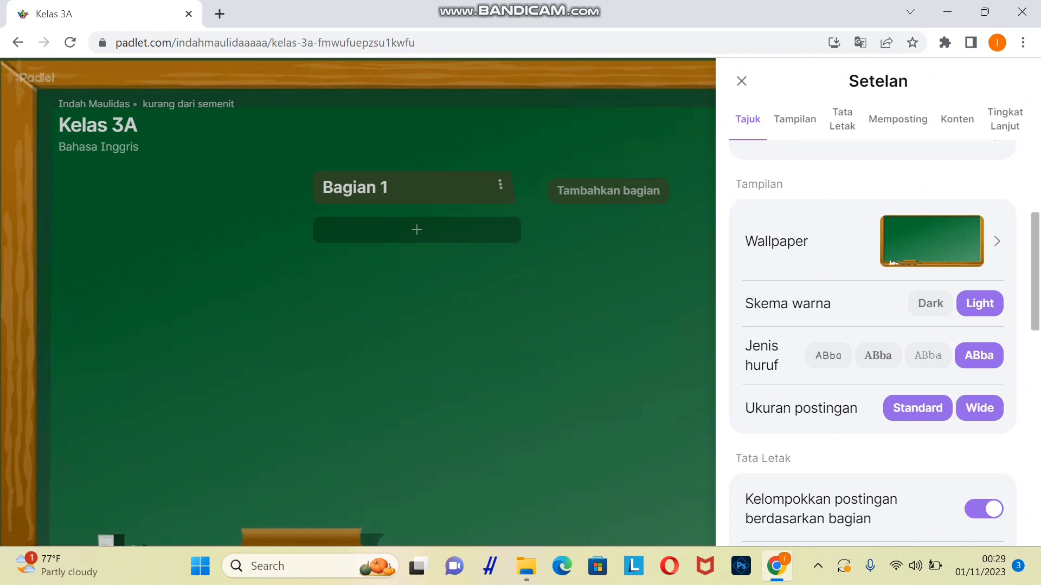
scroll(873, 347, "down", 3)
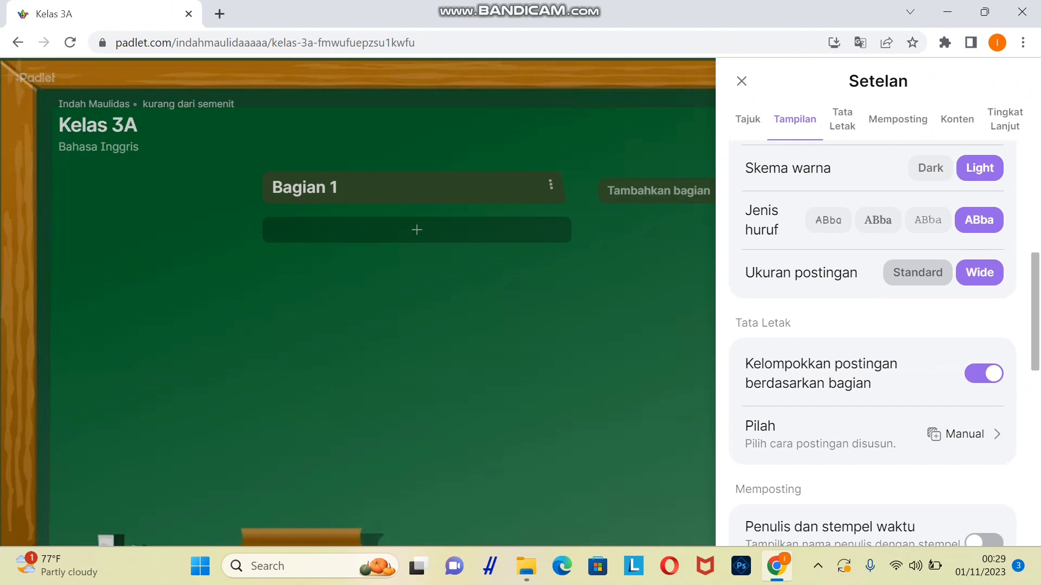
left_click(918, 273)
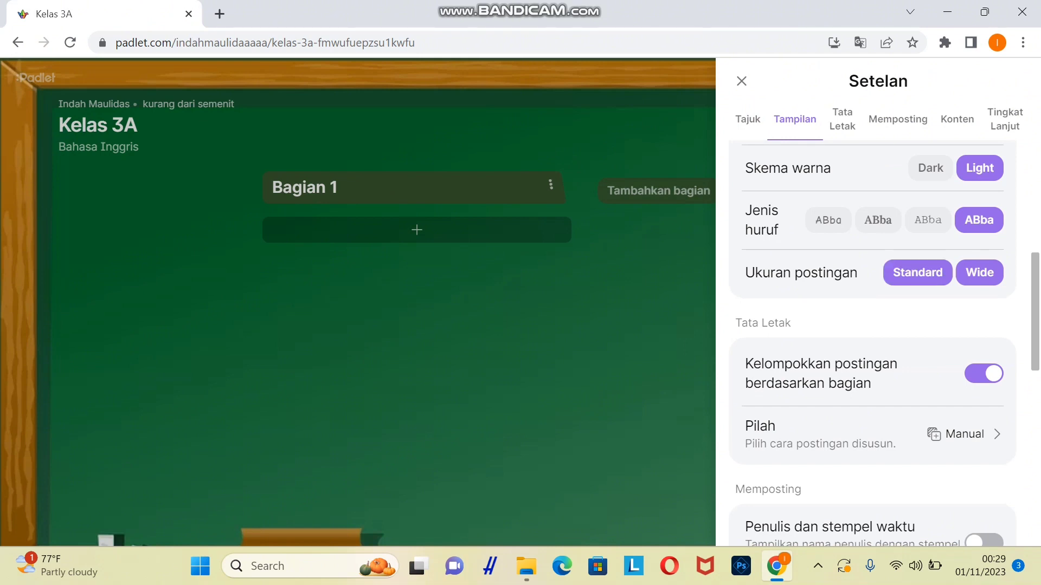
Try sorting posts by publication date, both newest first and oldest first, and discard the change.
left_click(964, 434)
left_click(922, 159)
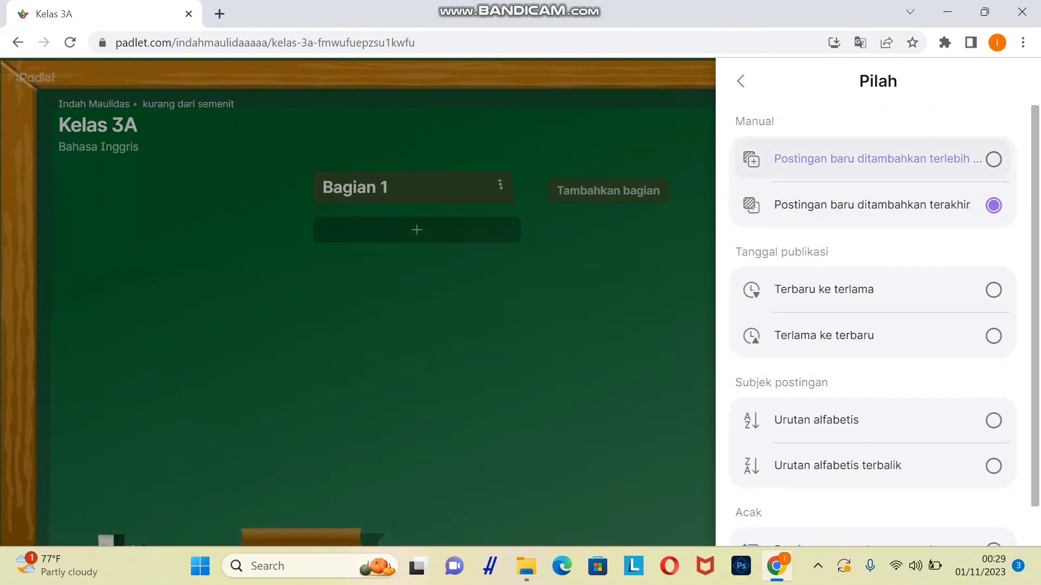
left_click(993, 205)
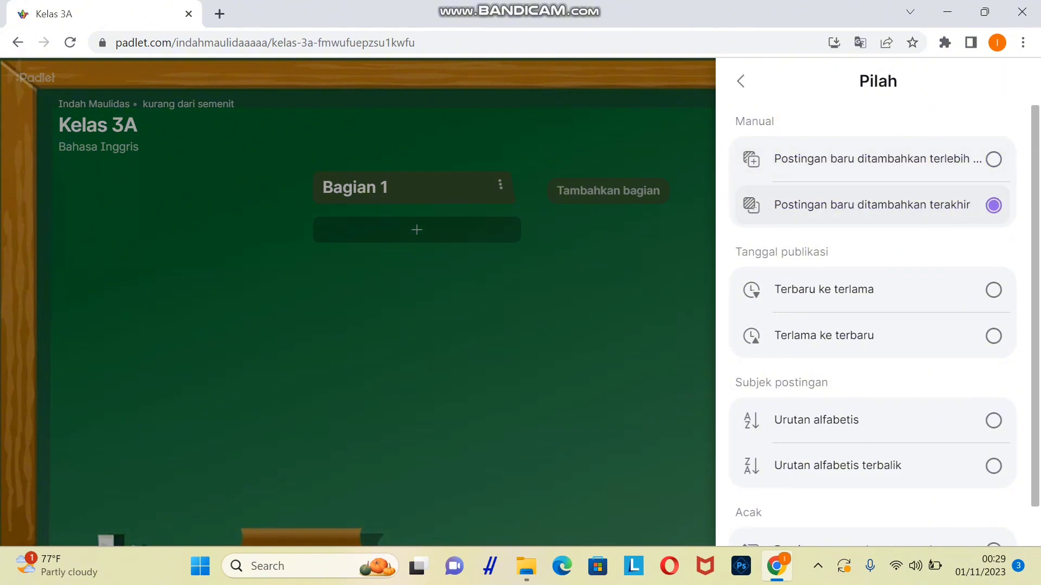
left_click(824, 290)
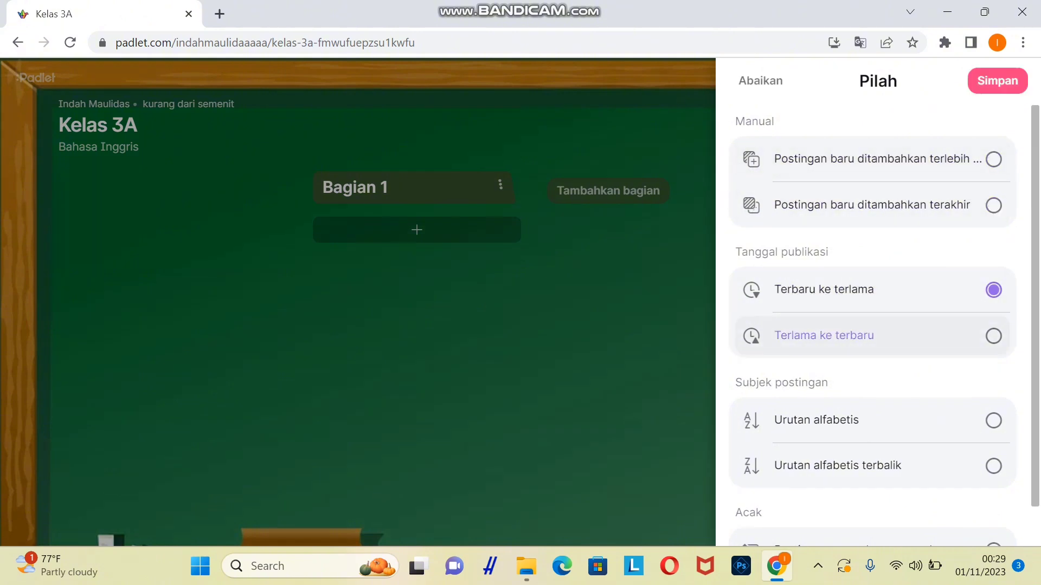
left_click(824, 335)
left_click(761, 80)
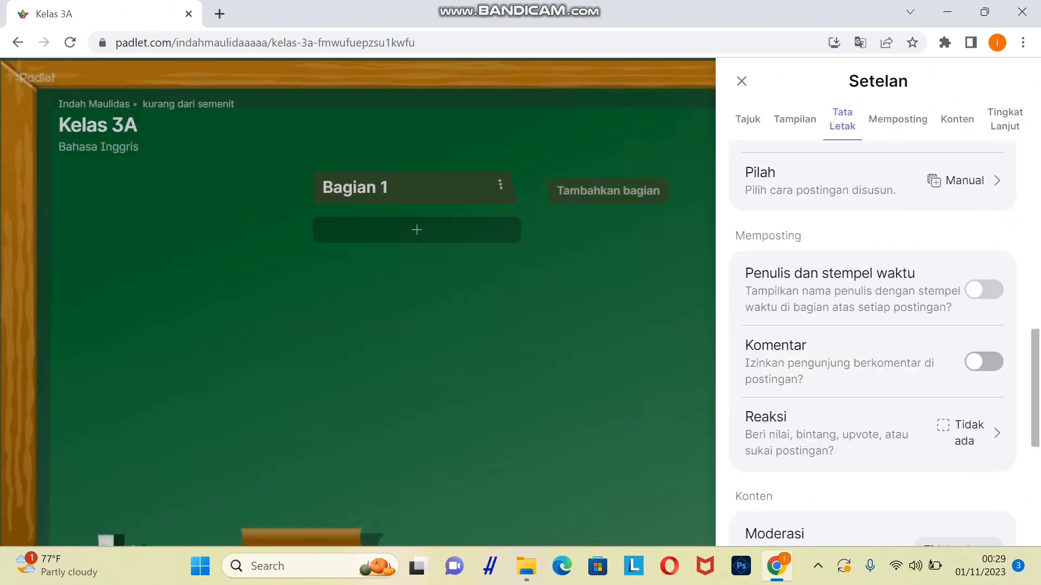
Turn on author names and timestamps for posts, and enter "materi_bahasa_inggris_" as the padlet's URL ending.
left_click(984, 290)
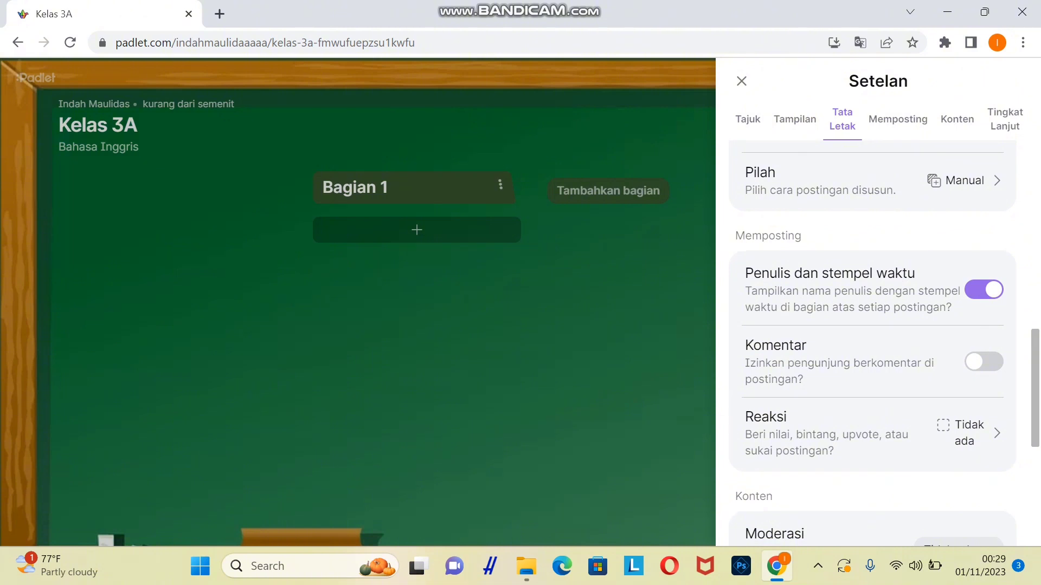
scroll(883, 344, "down", 6)
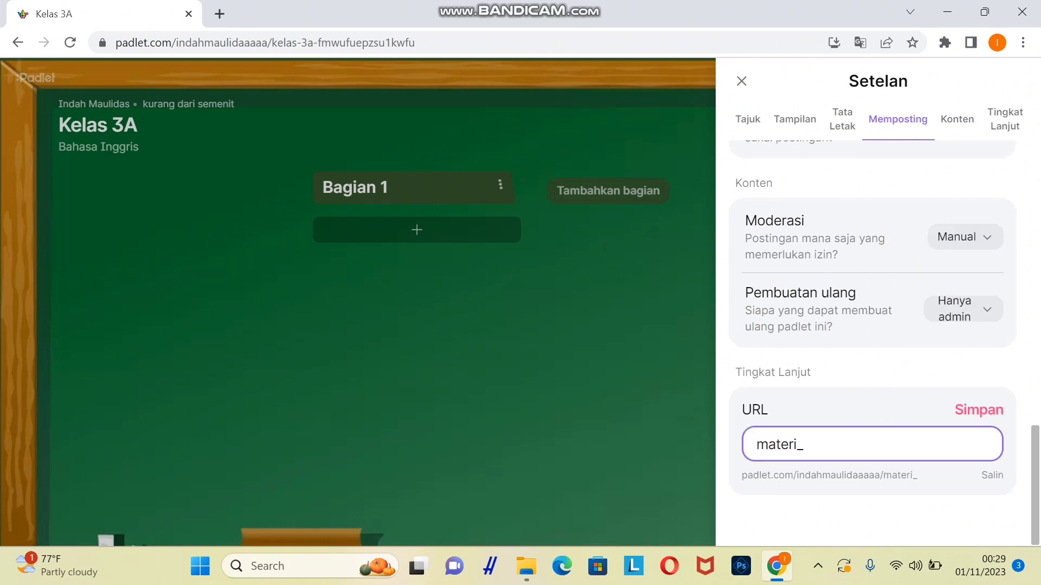
type("bahasa")
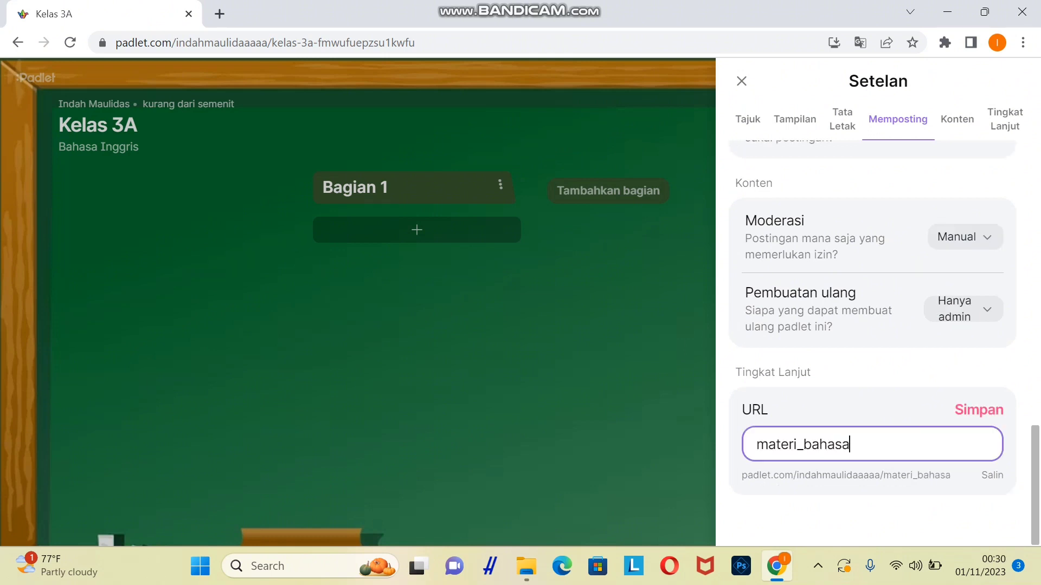
type("_inggris")
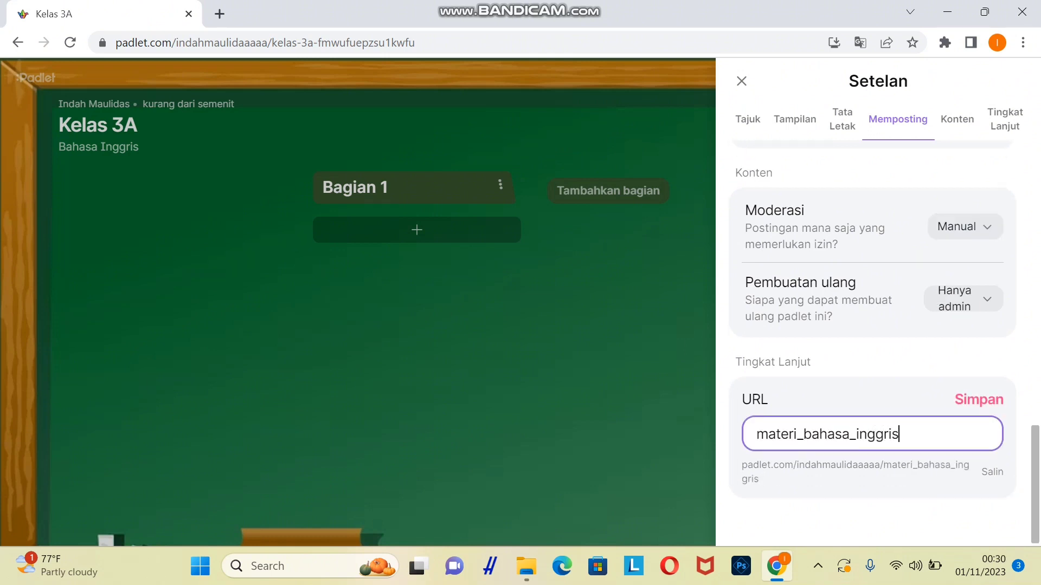
type("_")
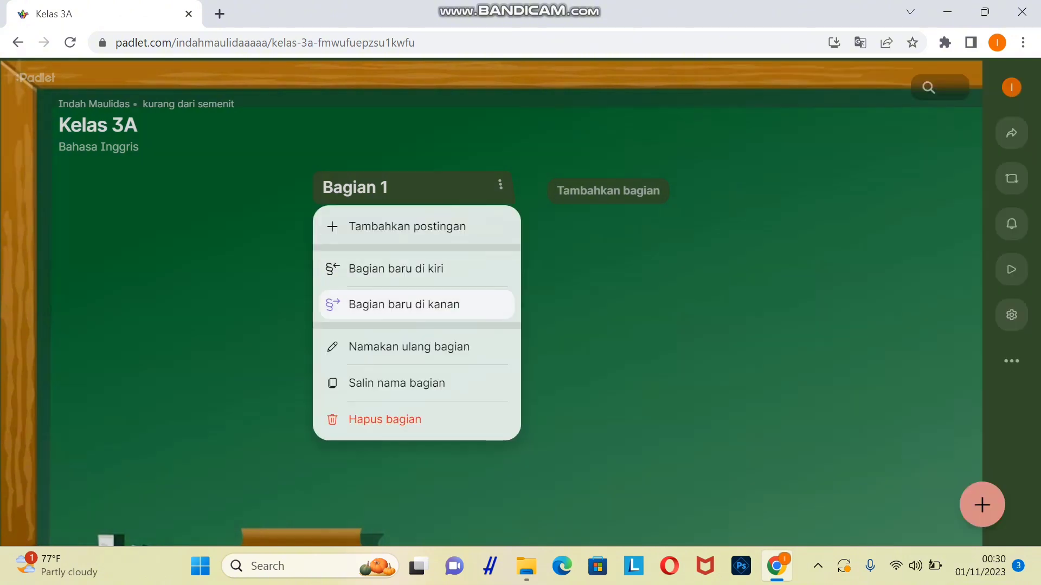
Rename the section "Bagian 1" to "Assigment".
left_click(408, 347)
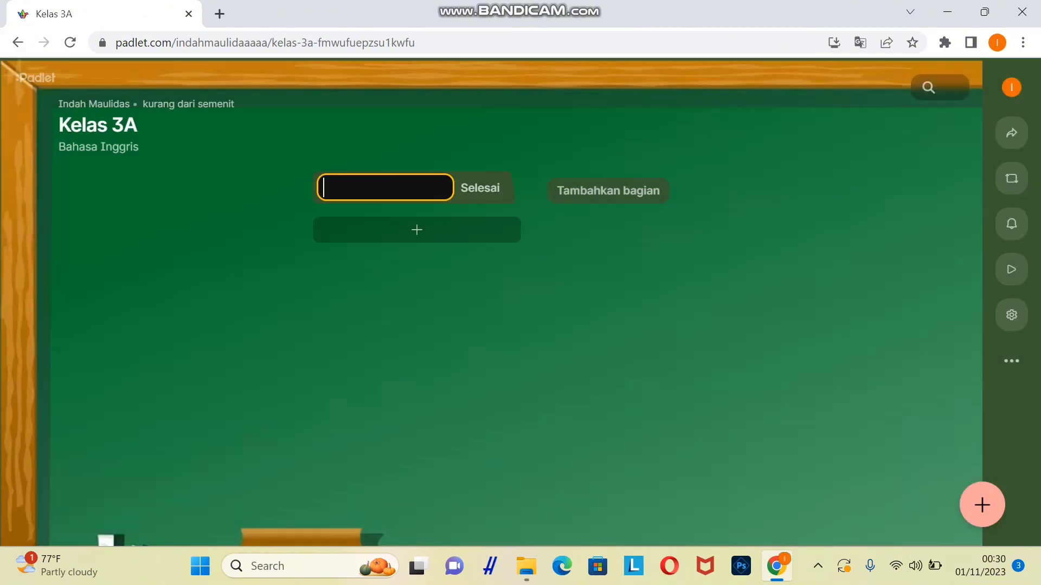
type("Assigmen")
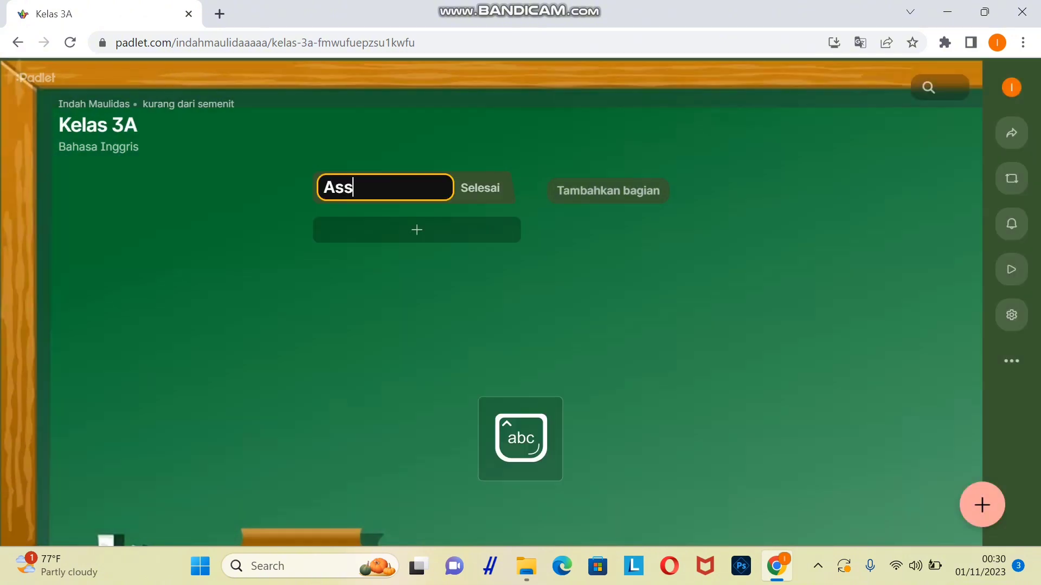
type("t")
key("Return")
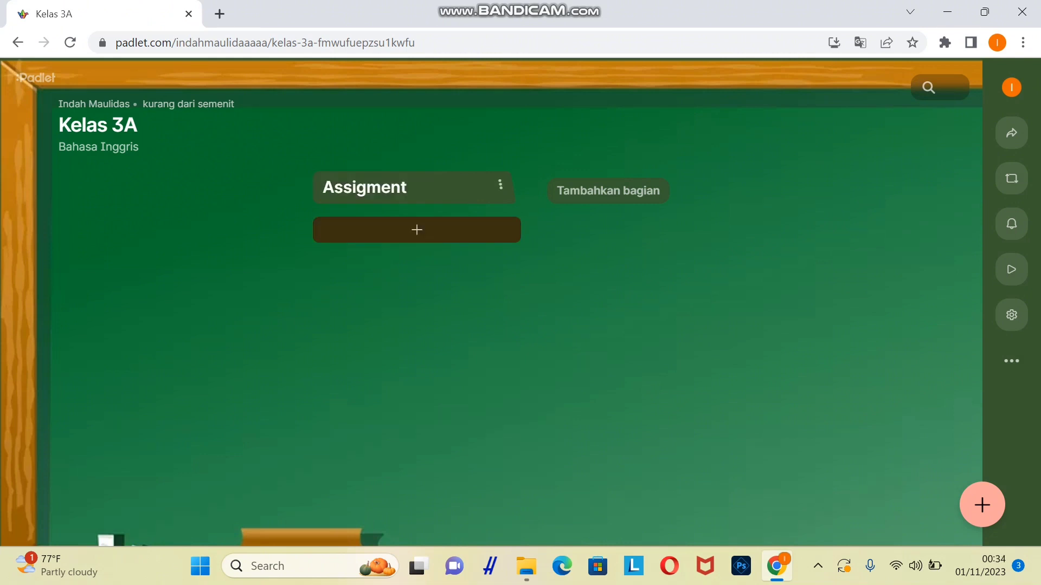
Add a post "1. We usually eat dinner..." to Assigment with options a–d: in the morning, in the afternoon, in the evening, in the midnight.
left_click(417, 229)
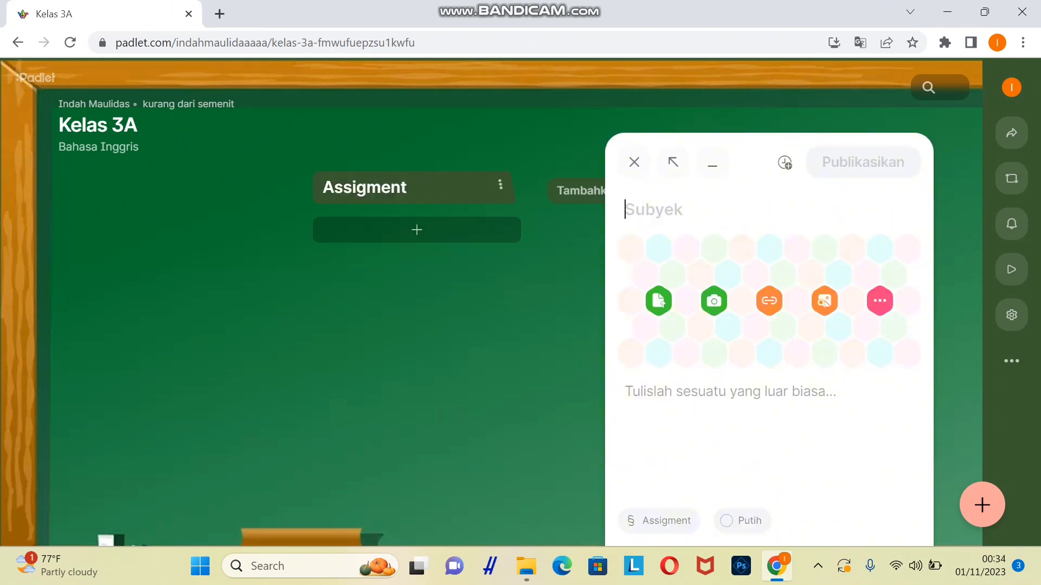
type("1. We usually eat dinner")
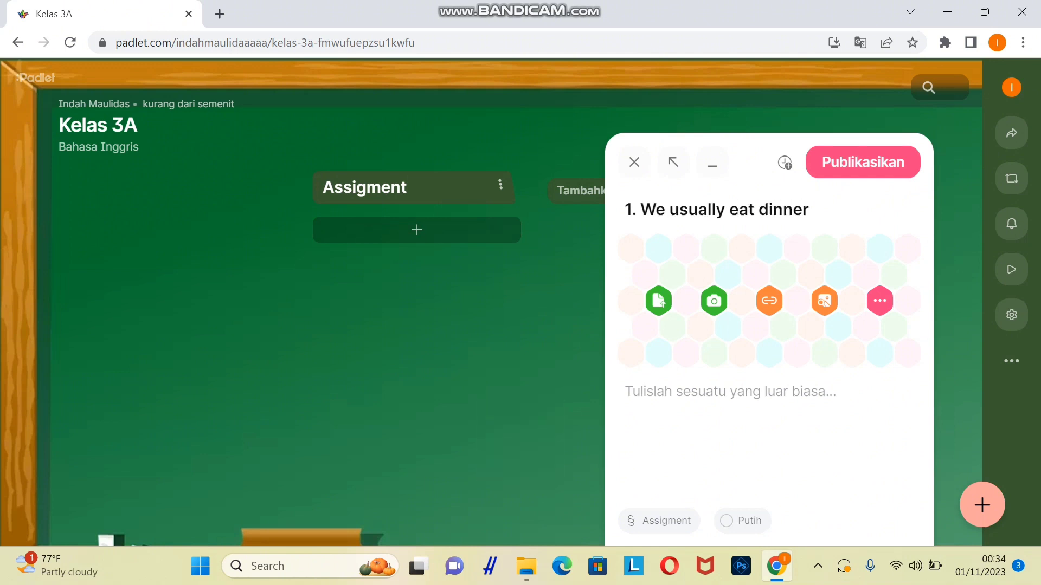
left_click(628, 391)
type("a. in the morning")
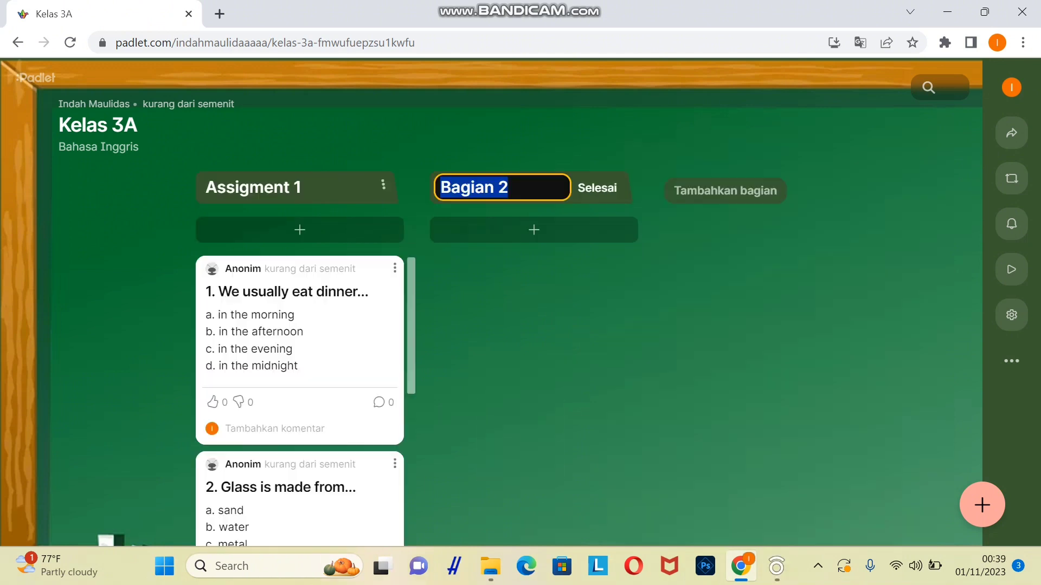
Name the new second section "Assigment 2".
key("BackSpace")
key("Caps_Lock")
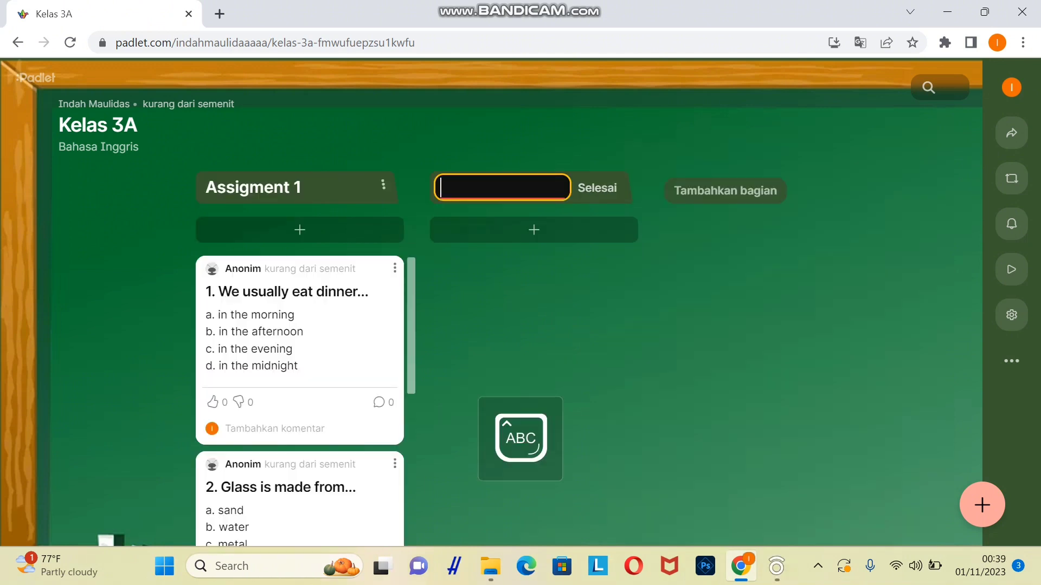
type("A")
key("Caps_Lock")
type("ssigment 2")
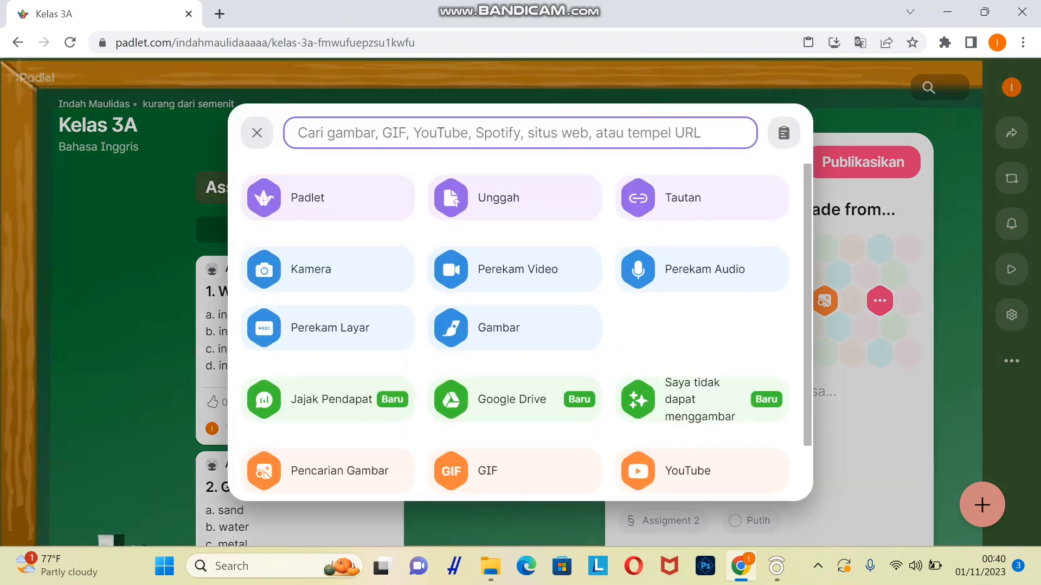
Upload a picture to the Assigment 2 post "1. The object below is made from..." and add options a–d: silver, glass, wood, metal.
left_click(499, 198)
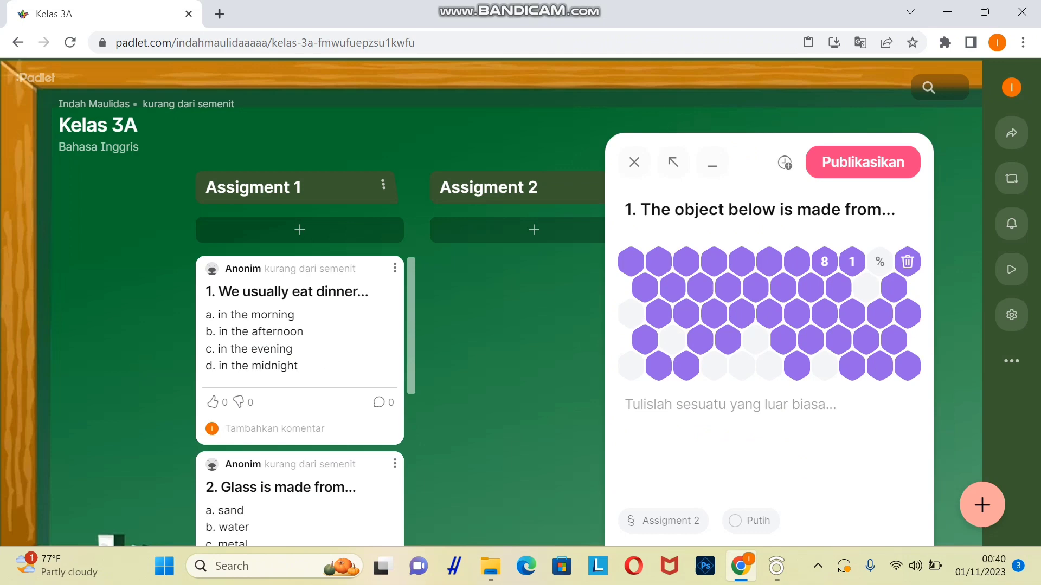
type("a. sil")
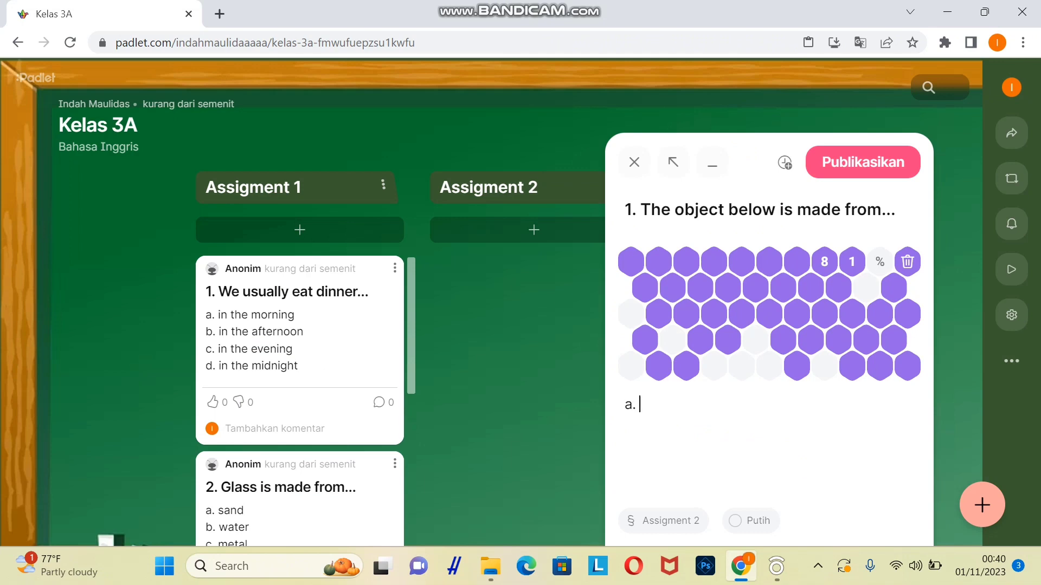
type("ver")
key("Return")
type("b. glass")
key("Return")
type("c. wood")
key("Return")
type("d. meta")
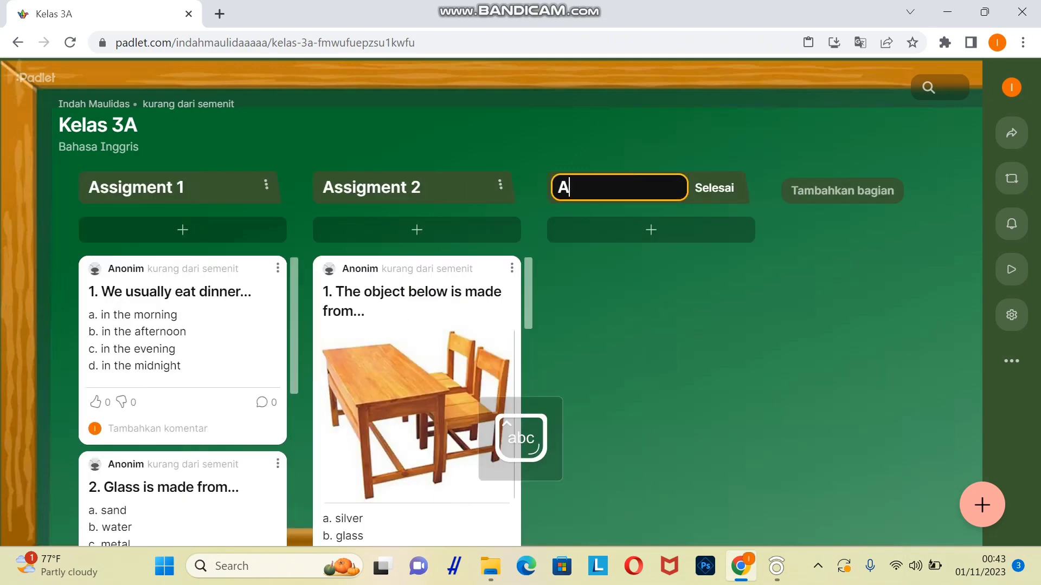
Name the third section "Assigment 3" and publish a post there titled "1. Arrange these words into correct sentences!" with scrambled words about cooking soup in the kitchen.
type("ssigment 3")
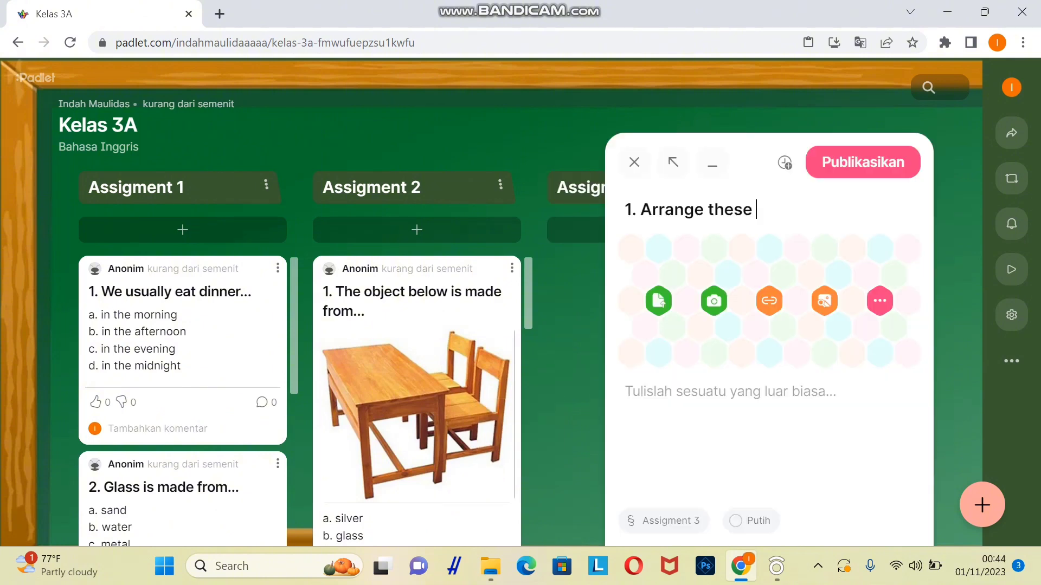
type("words into cor")
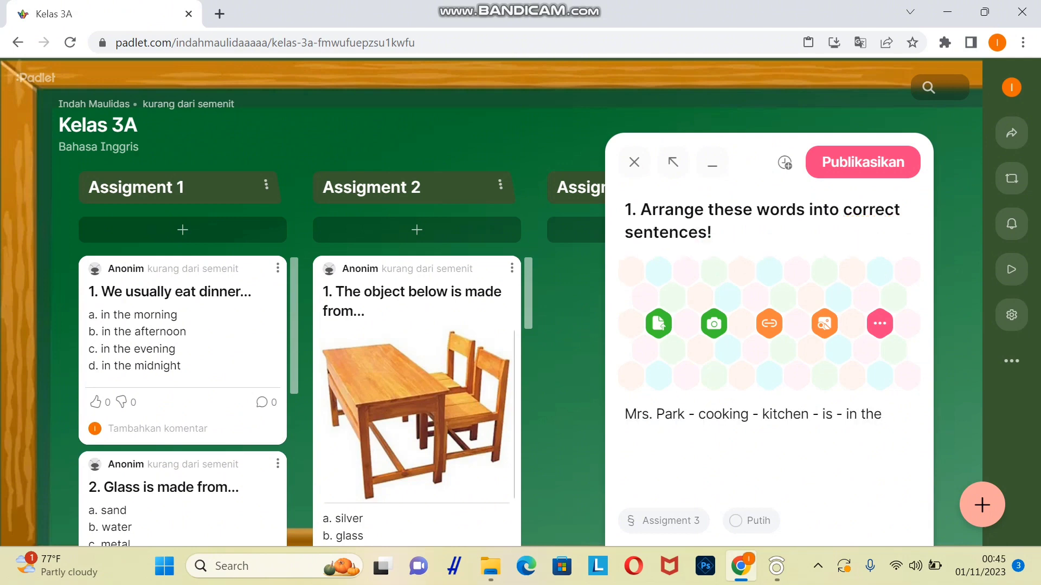
type("- soup")
key("ctrl+Return")
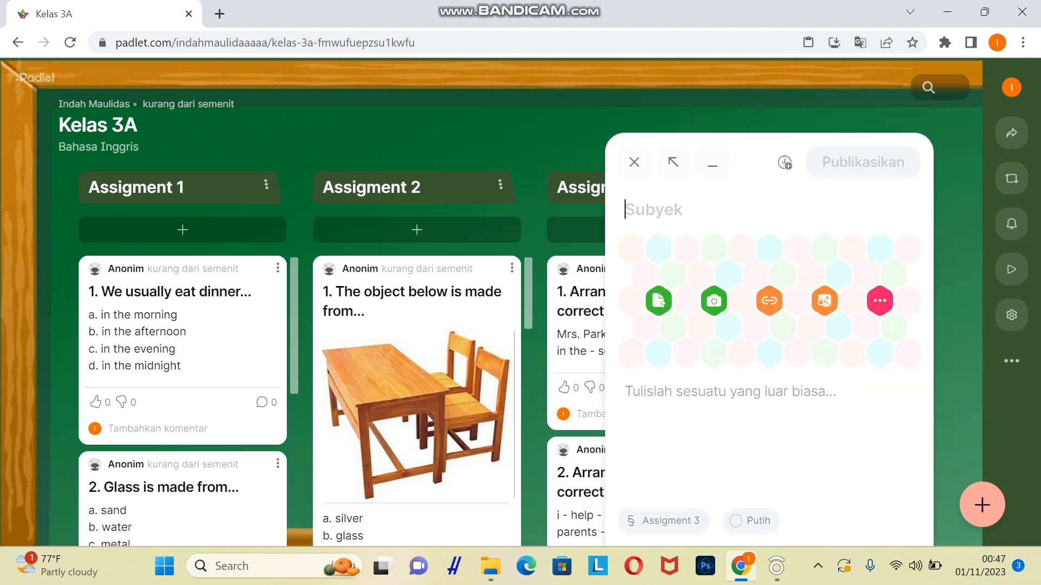
Look through the full list of attachment types available for a new post in Assigment 3.
left_click(879, 301)
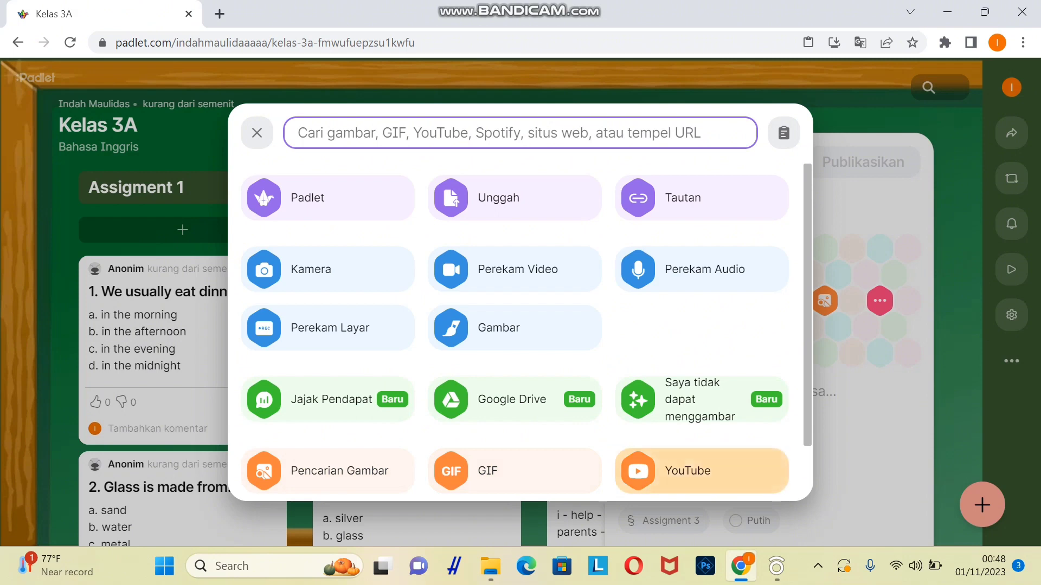
scroll(520, 325, "down", 1)
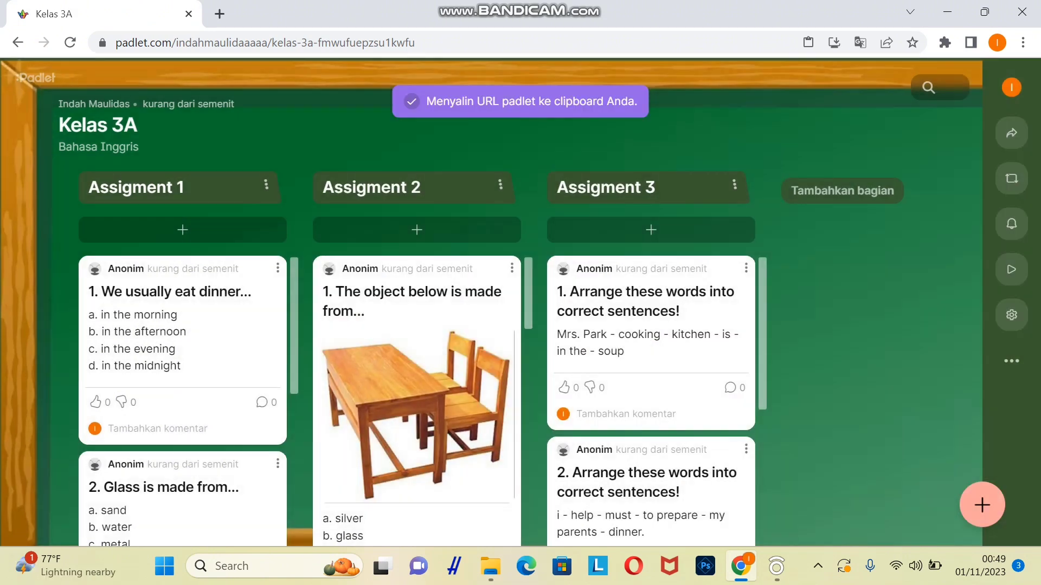
Start the padlet's slideshow (Tayangan Salindia) and step through the slides of all three assignment sections.
left_click(1012, 361)
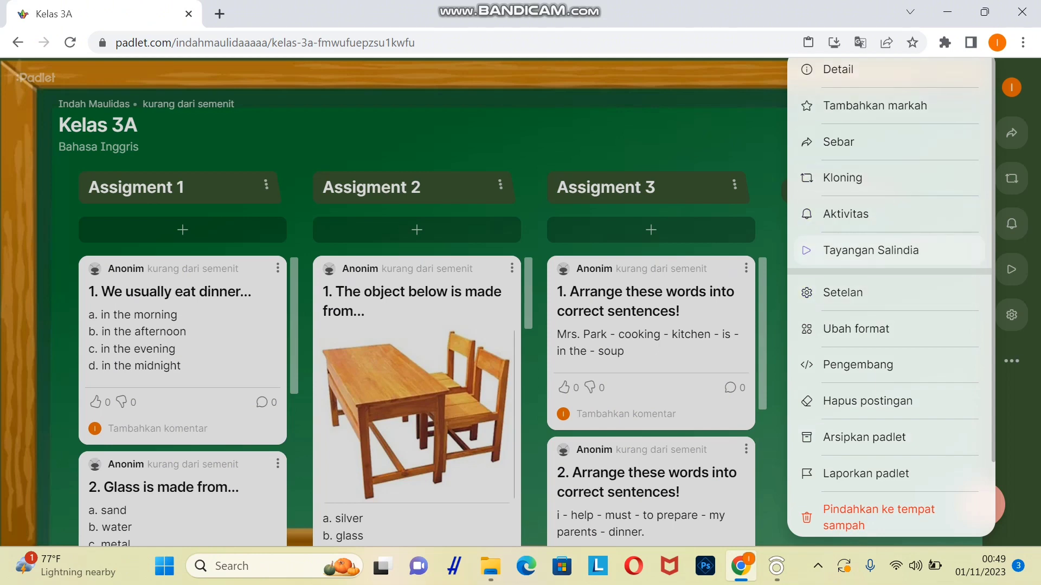
left_click(871, 251)
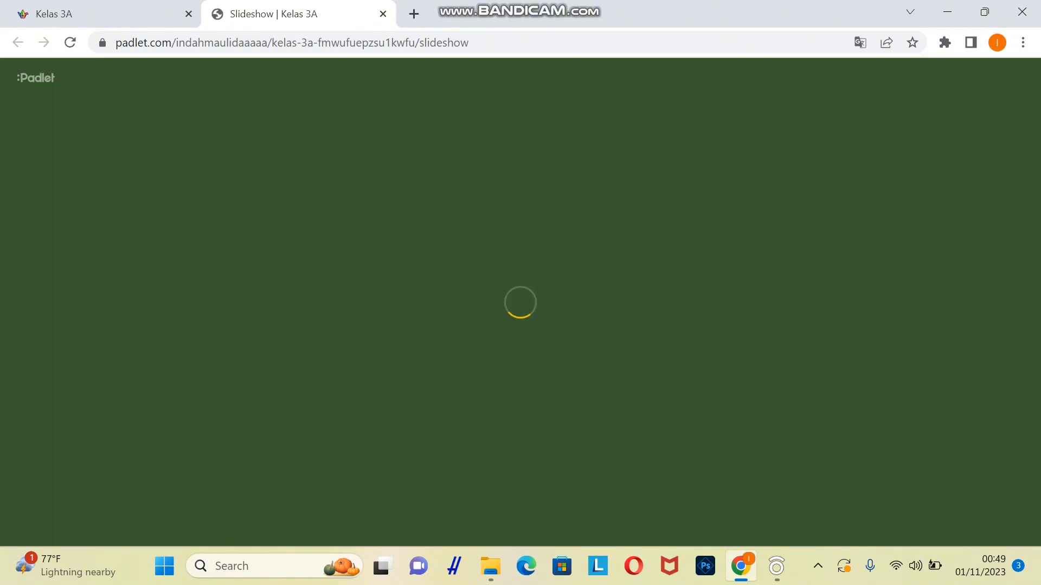
left_click(567, 521)
left_click(567, 521)
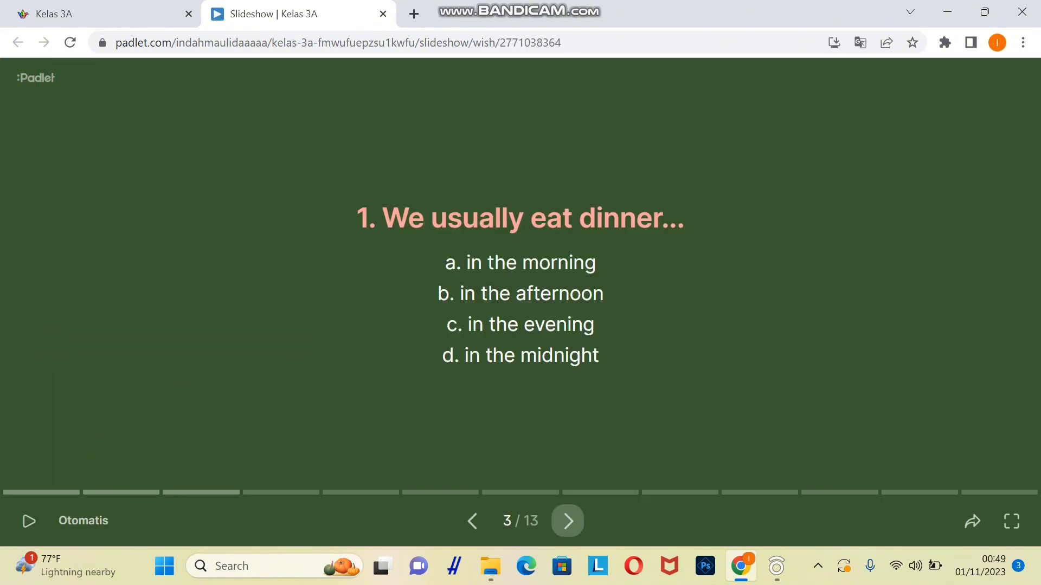
left_click(567, 521)
left_click(567, 521)
left_click(567, 521)
left_click(567, 520)
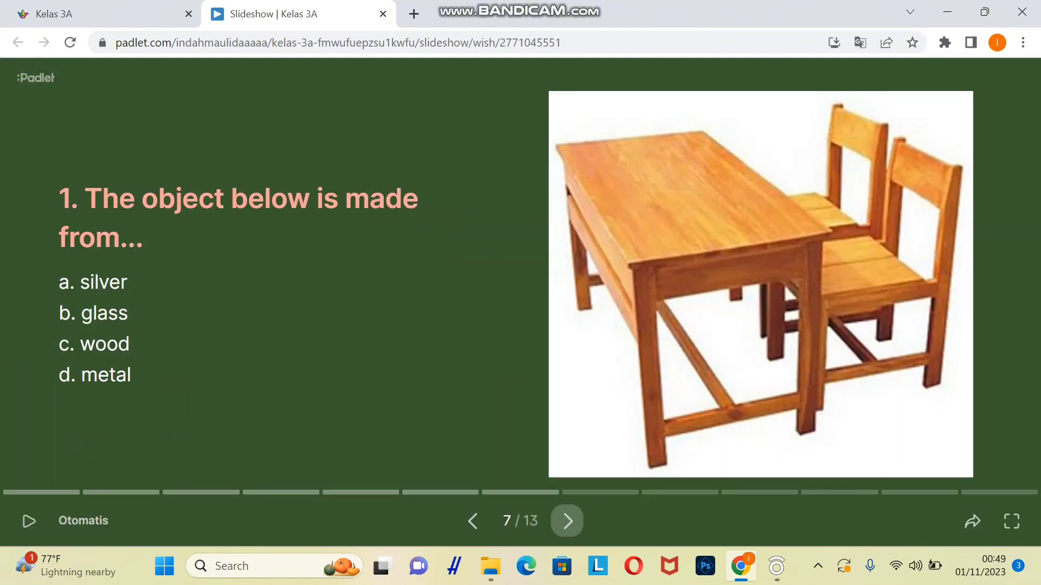
left_click(567, 521)
left_click(567, 521)
left_click(567, 521)
left_click(567, 521)
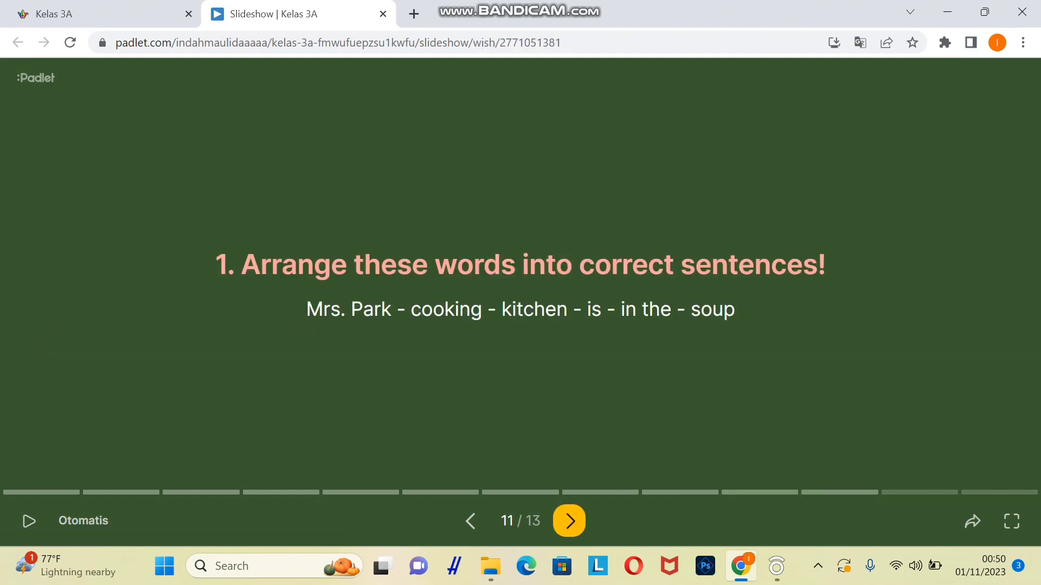
left_click(567, 521)
left_click(567, 521)
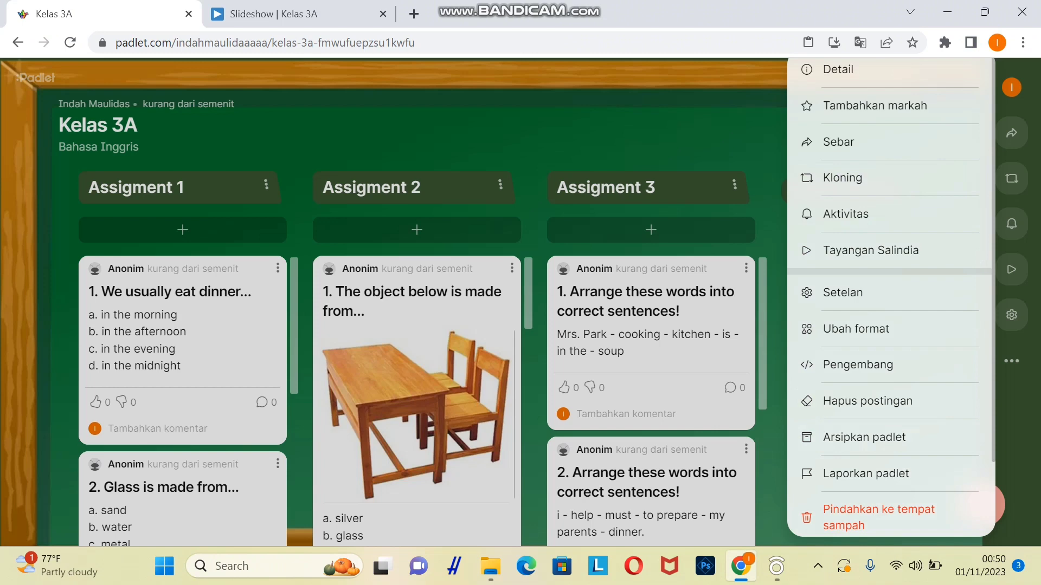
Change the padlet's privacy to Publik with visitor permission Dapat membaca, and save it.
scroll(889, 295, "down", 2)
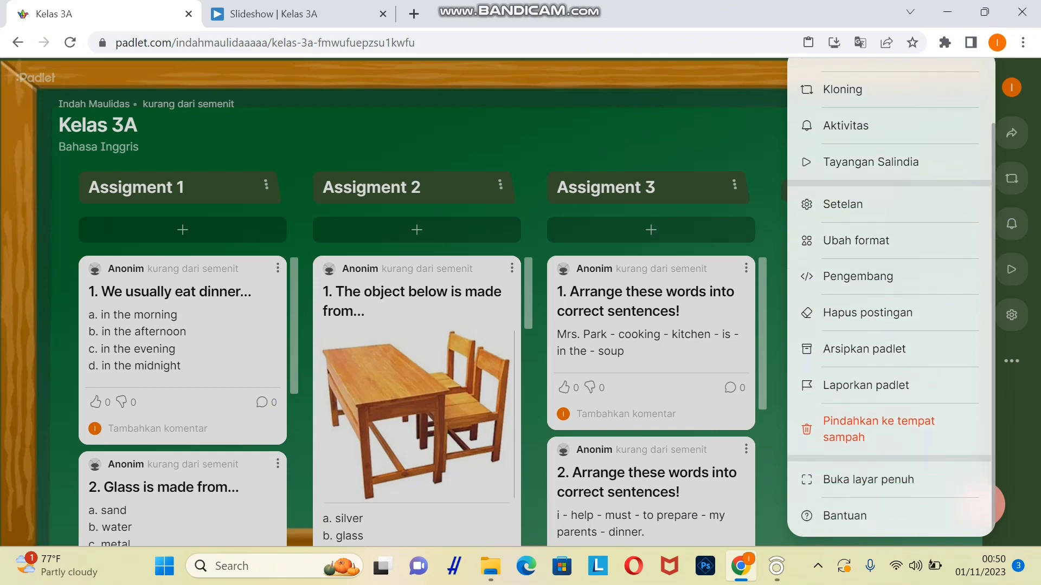
scroll(894, 143, "up", 2)
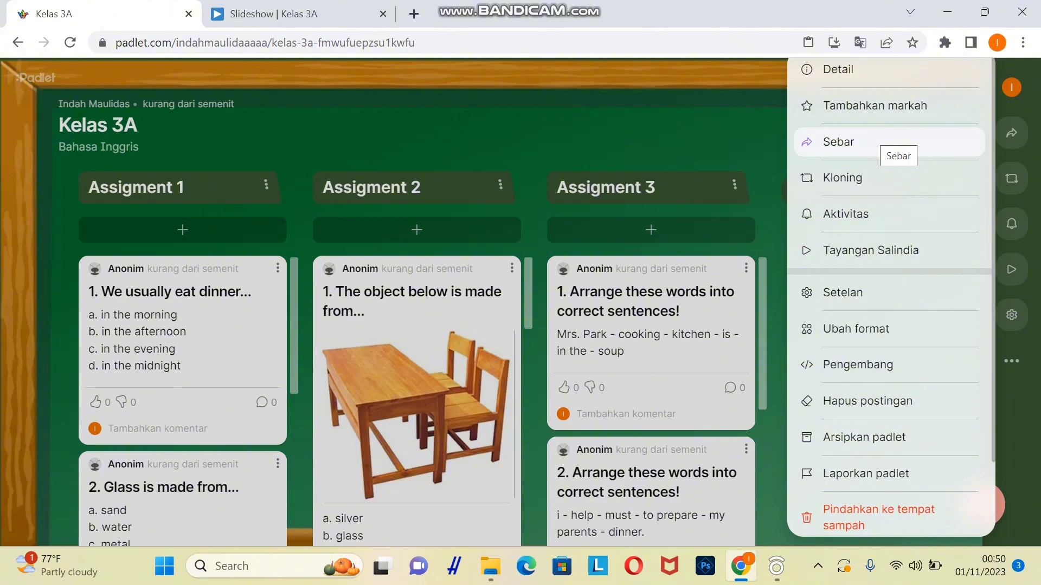
left_click(881, 139)
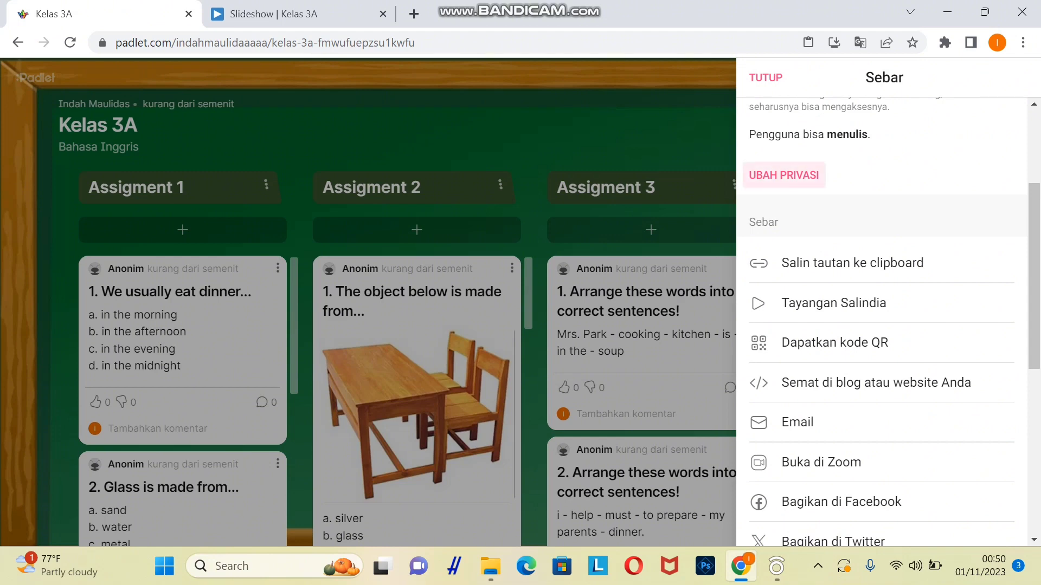
left_click(784, 175)
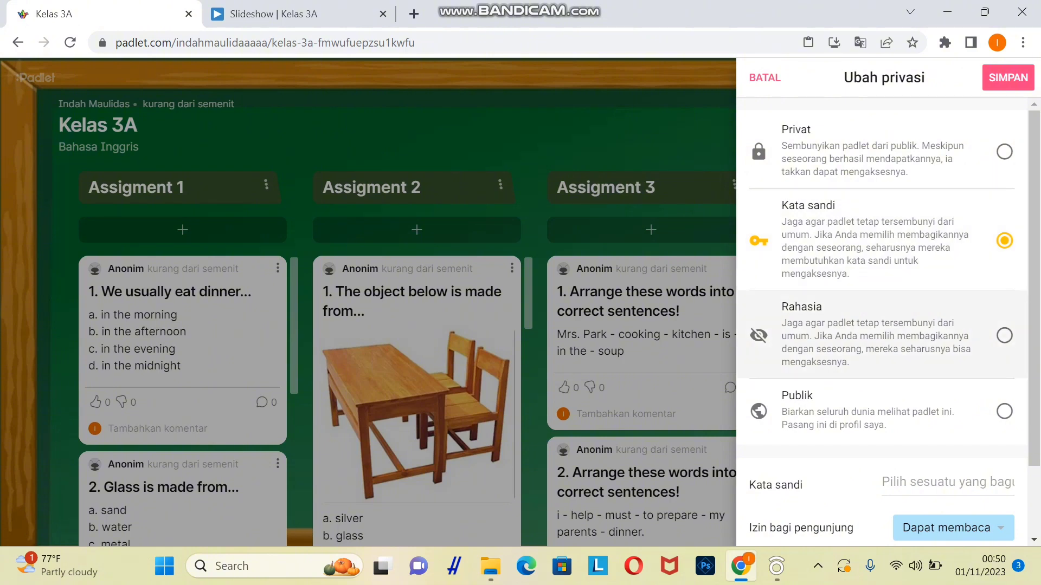
left_click(1004, 336)
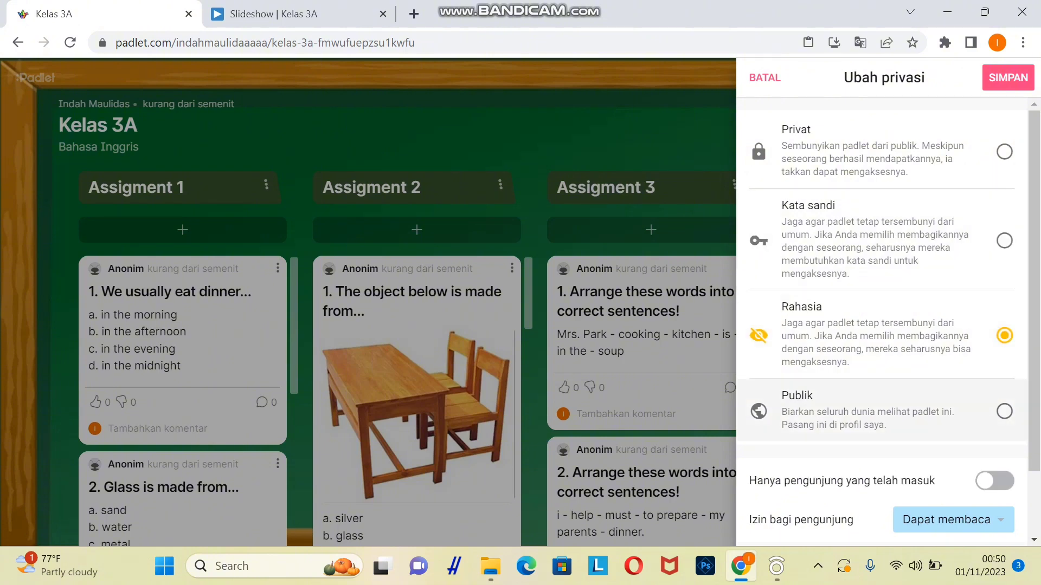
left_click(1004, 411)
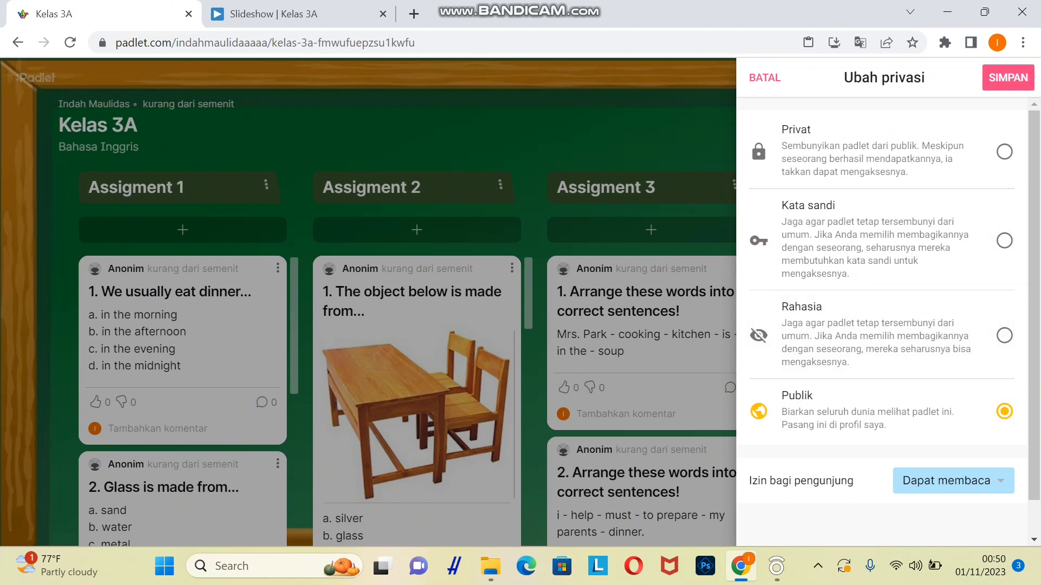
left_click(953, 480)
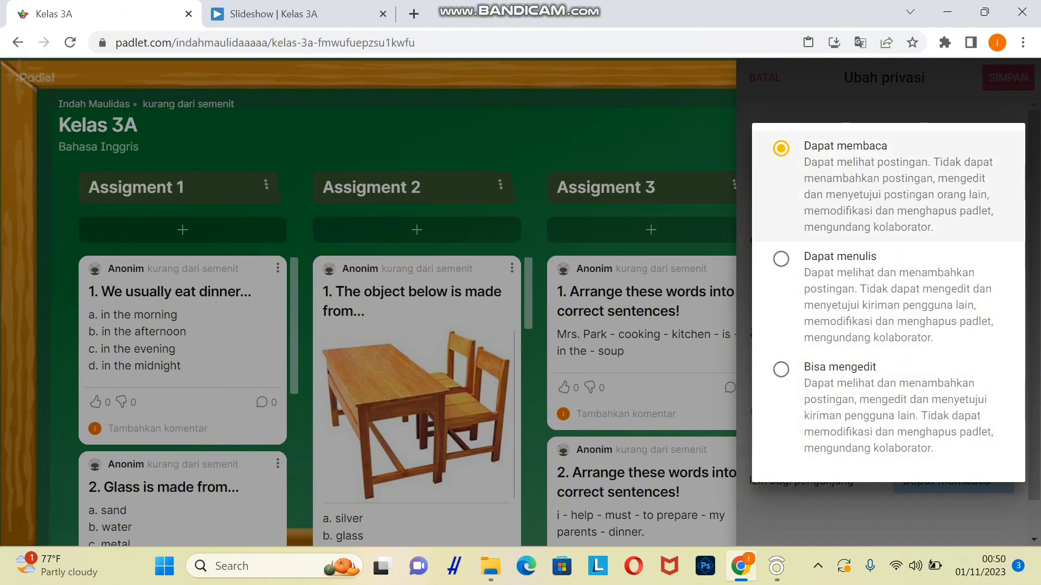
left_click(916, 100)
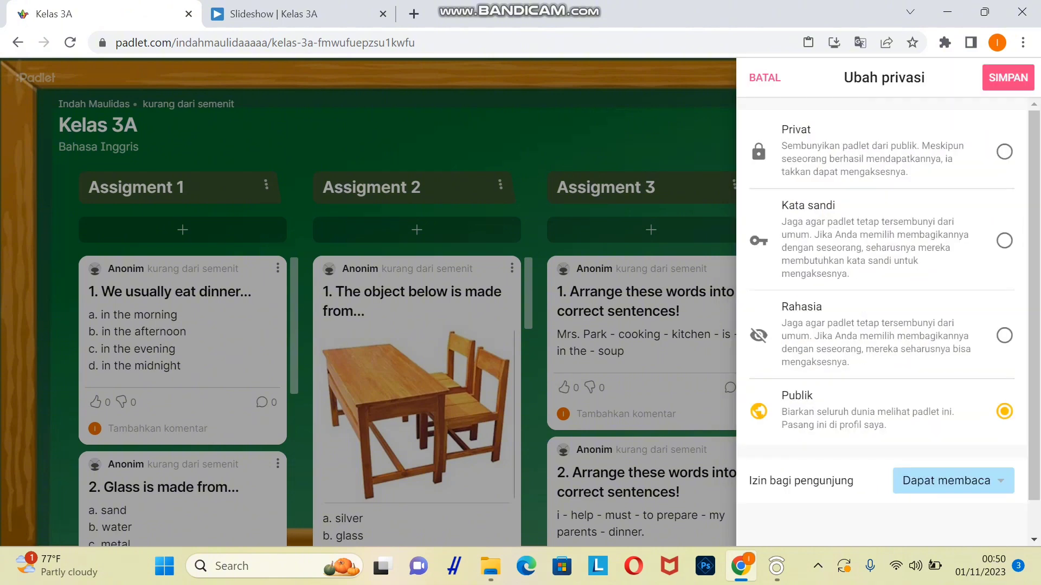
left_click(1008, 77)
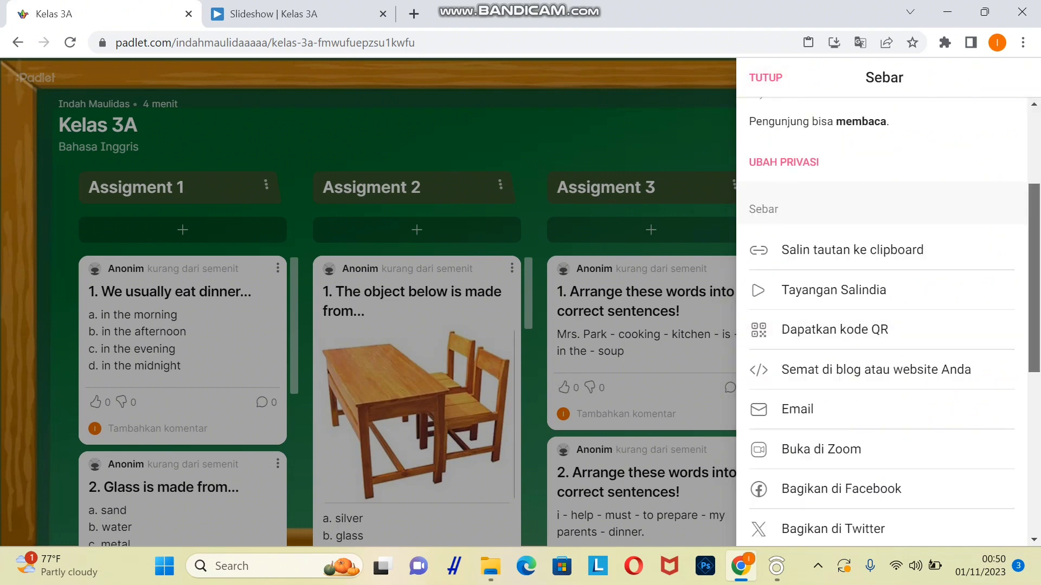
Export the padlet as an image.
scroll(883, 329, "down", 3)
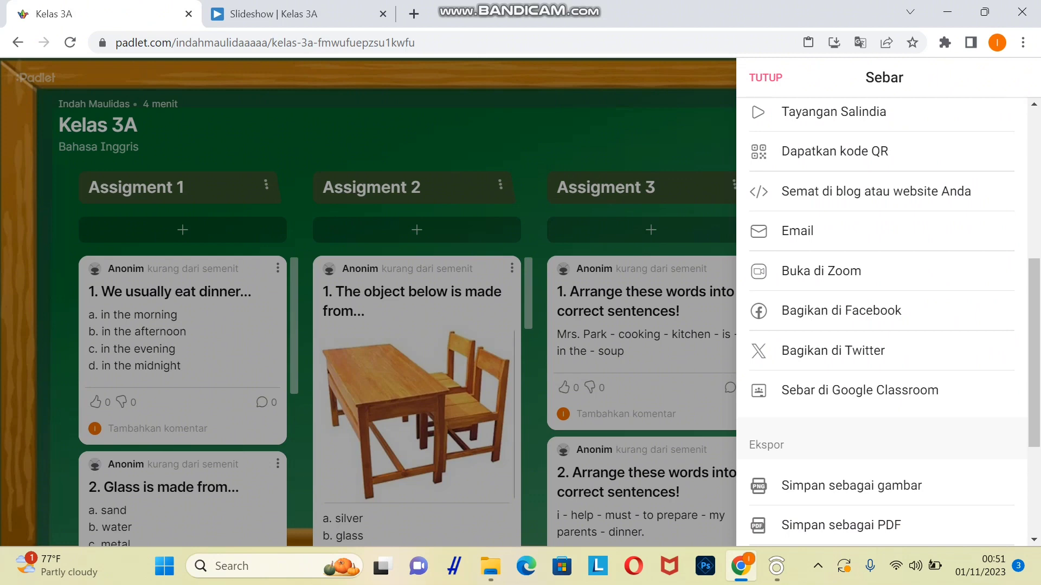
left_click_drag(889, 428, 889, 545)
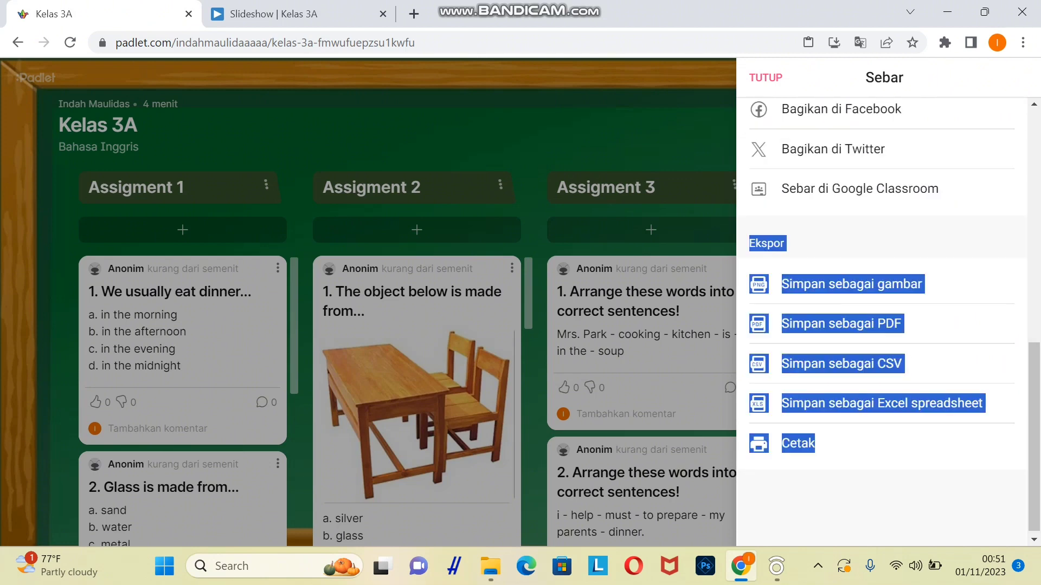
left_click(851, 284)
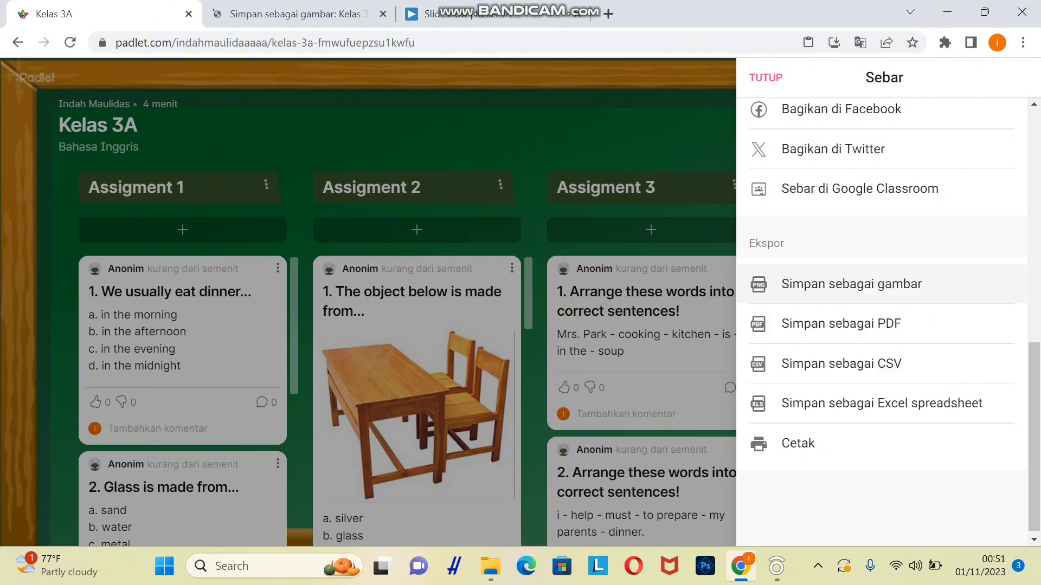
Export the padlet as a PDF with A4 pages in portrait orientation and look through the generated document.
left_click(851, 323)
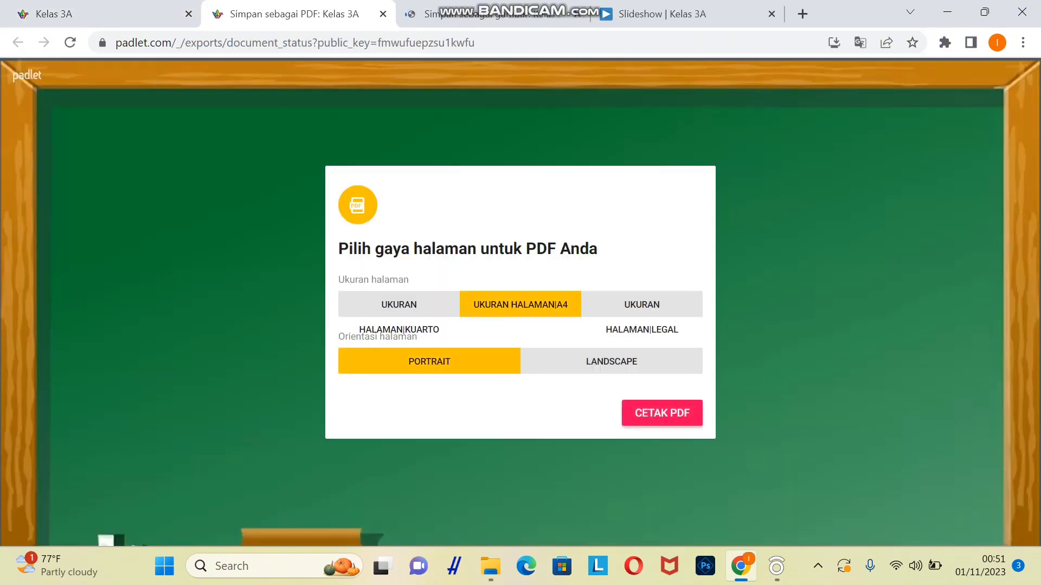
left_click(662, 413)
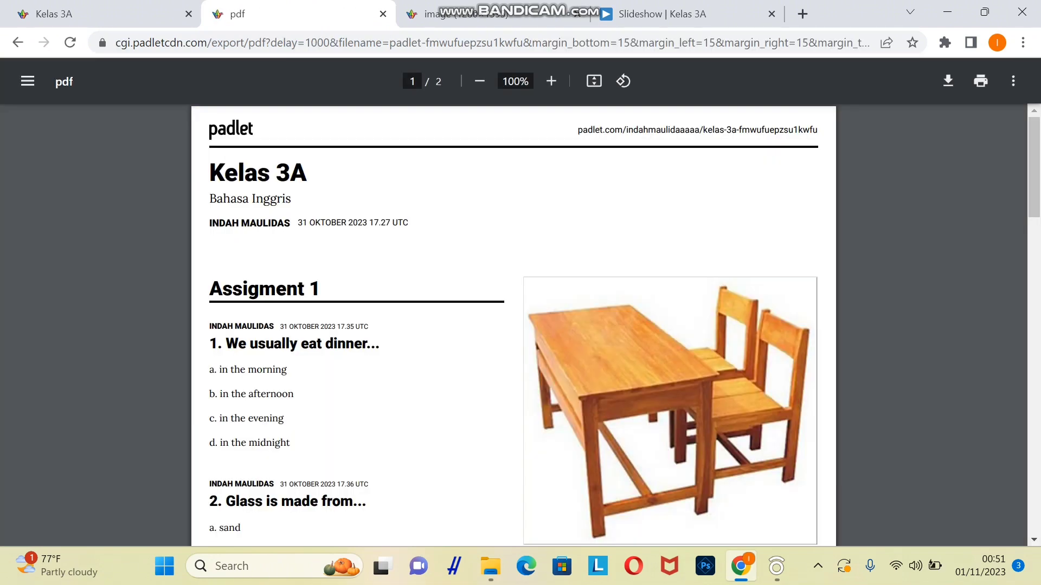
scroll(514, 325, "down", 4)
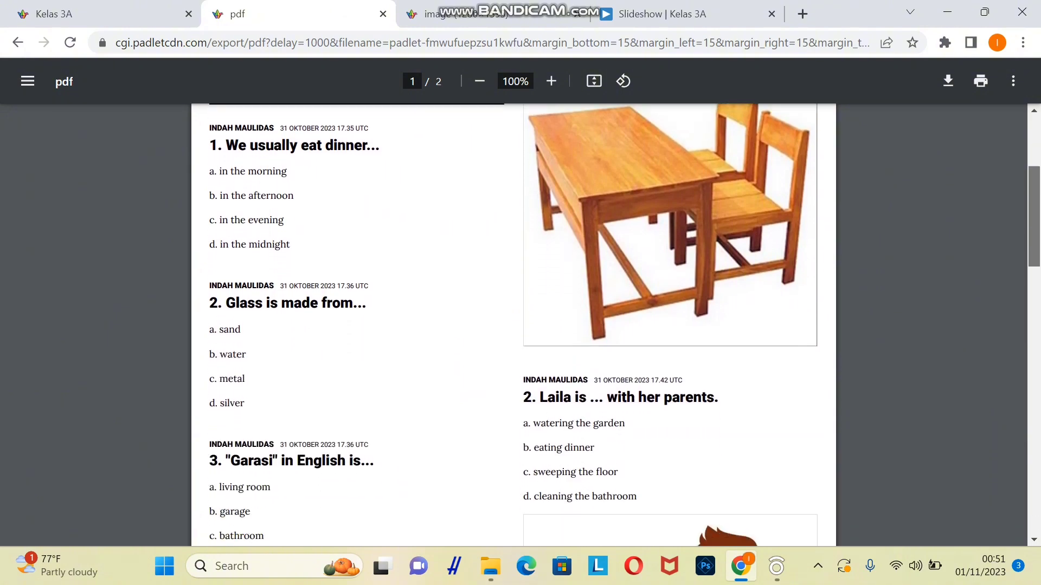
scroll(514, 325, "down", 14)
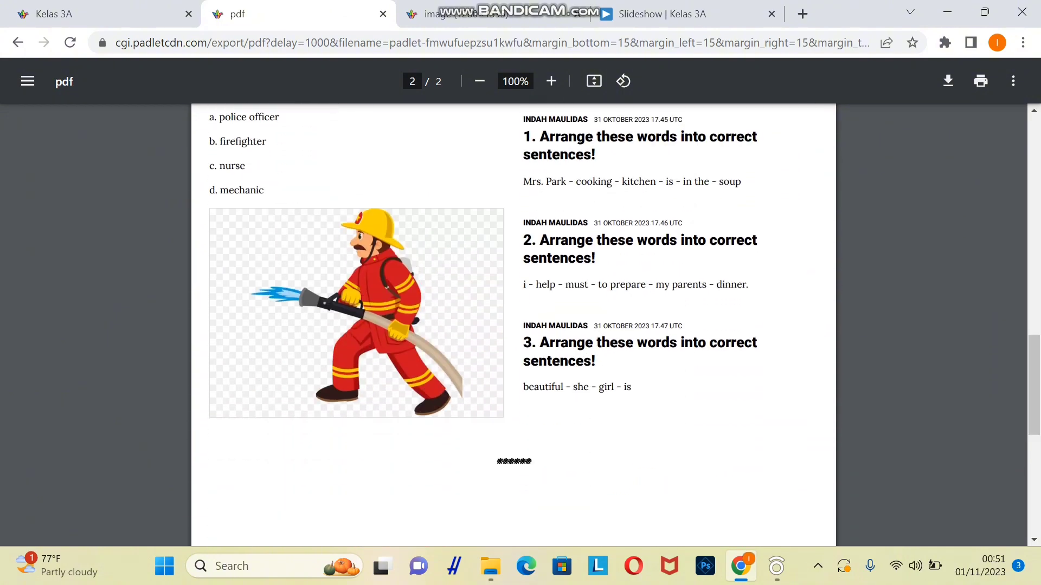
scroll(513, 325, "down", 8)
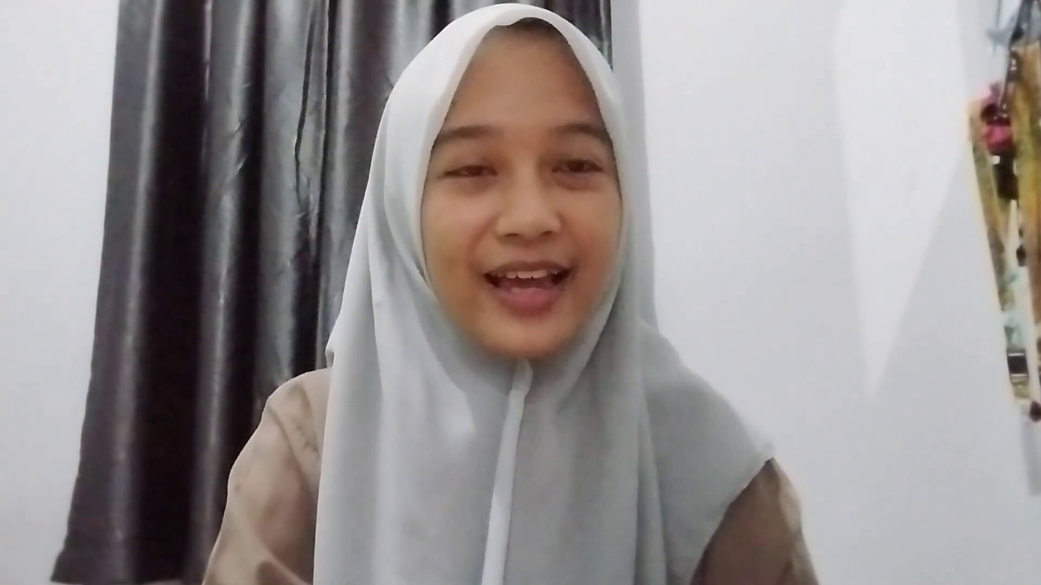